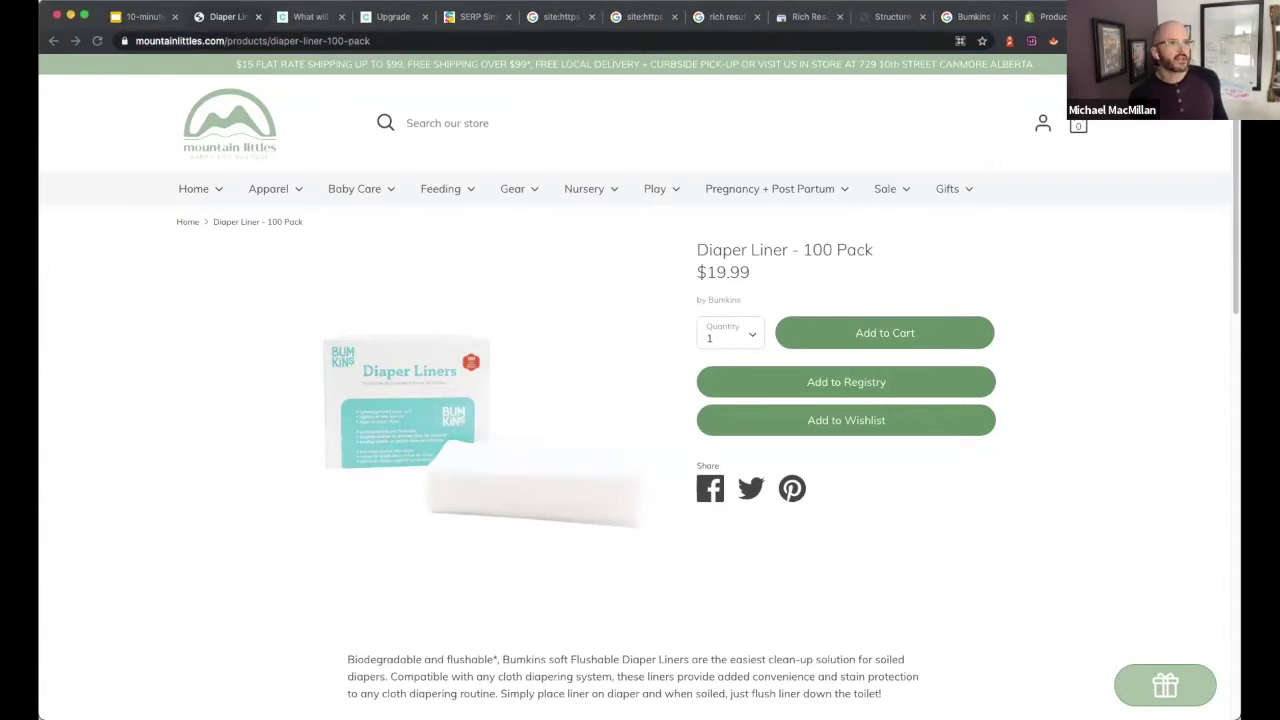
Search Google for "mountain little's" in a new browser tab
key(super+t)
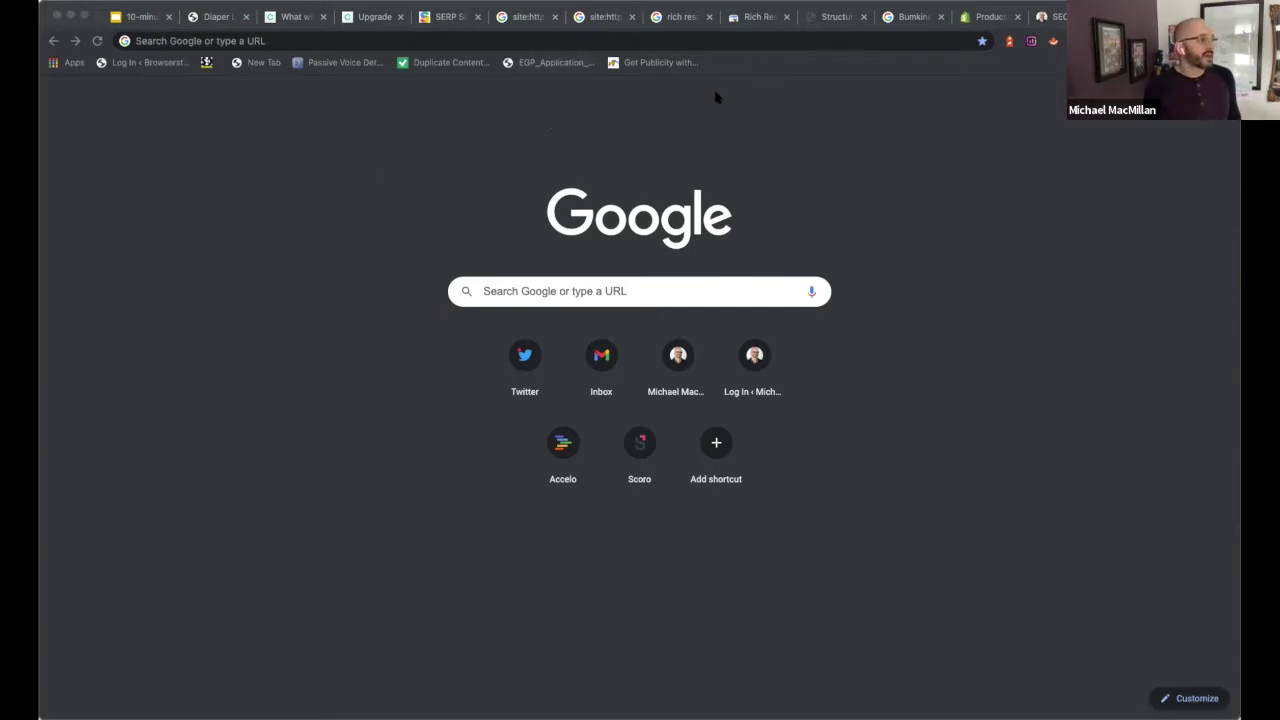
click(873, 43)
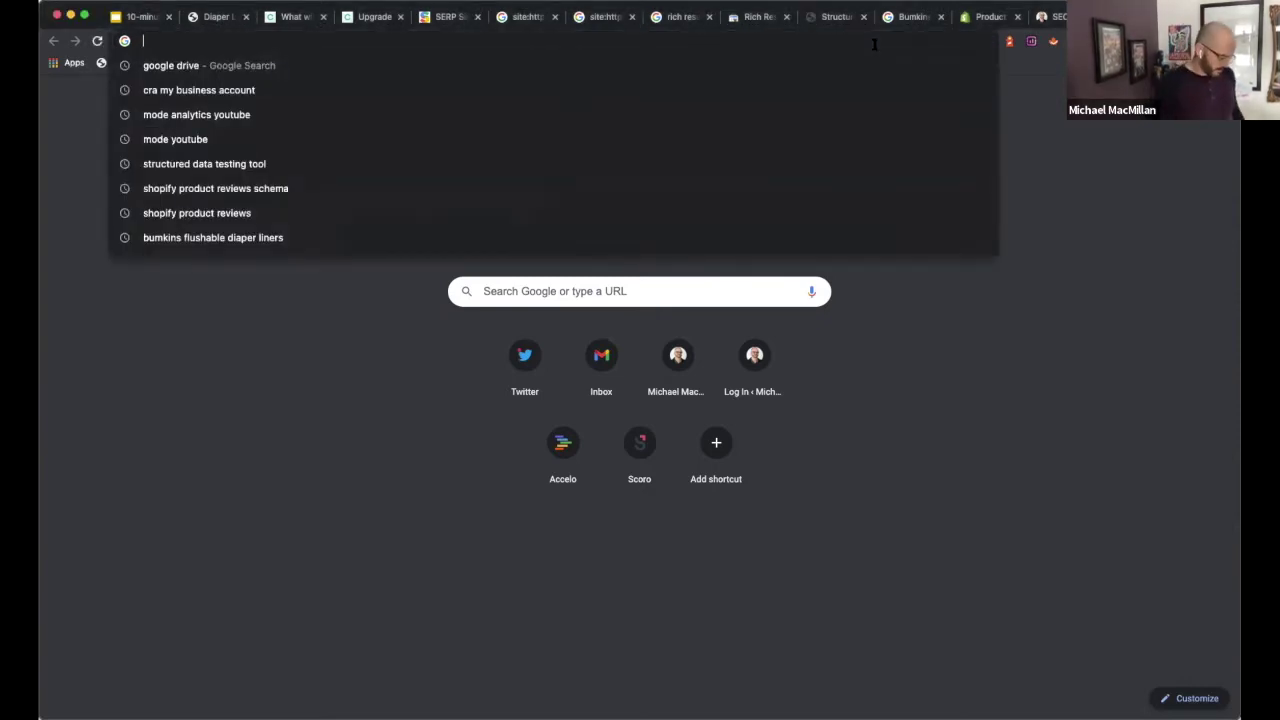
text(mountain litt)
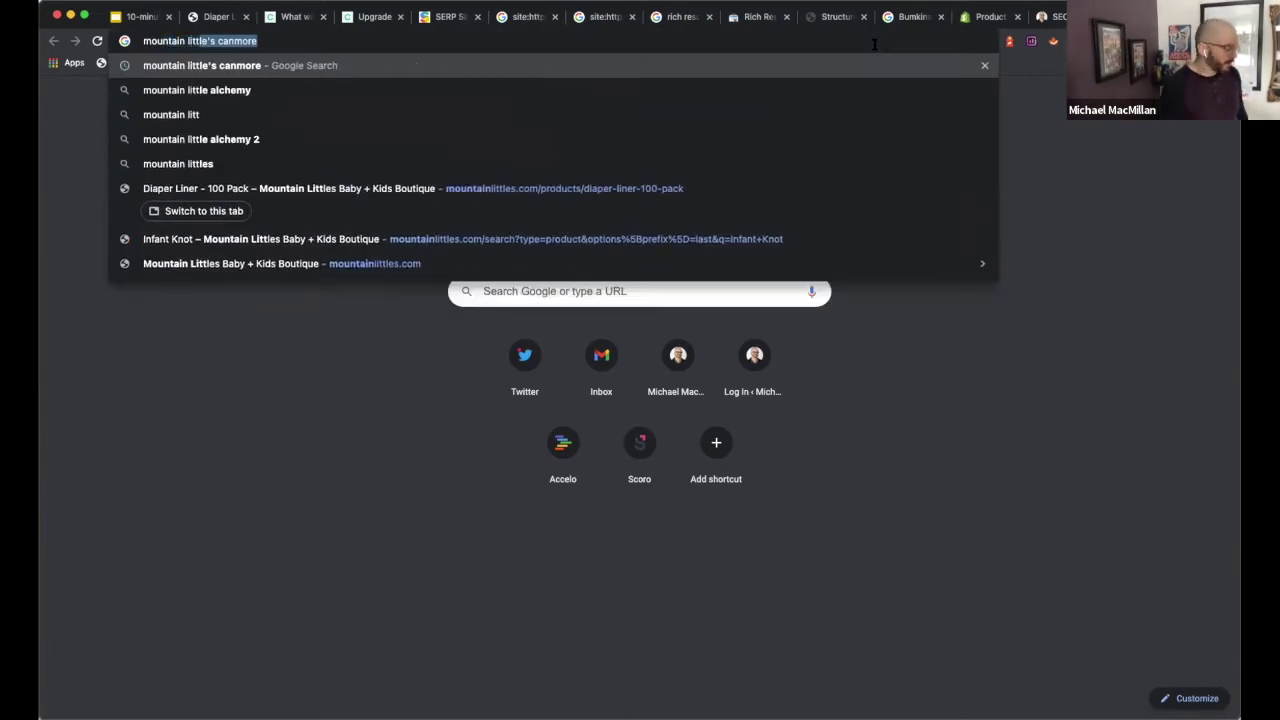
text(le)
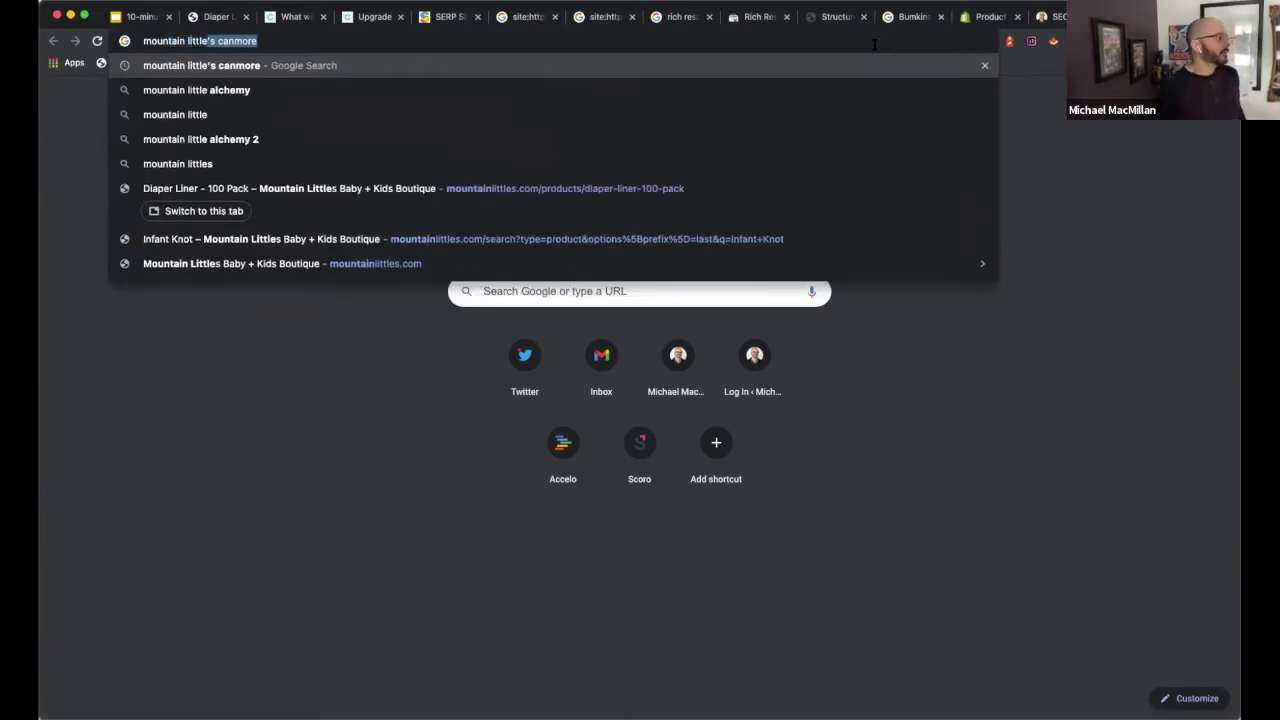
text('s)
key(Delete)
key(Return)
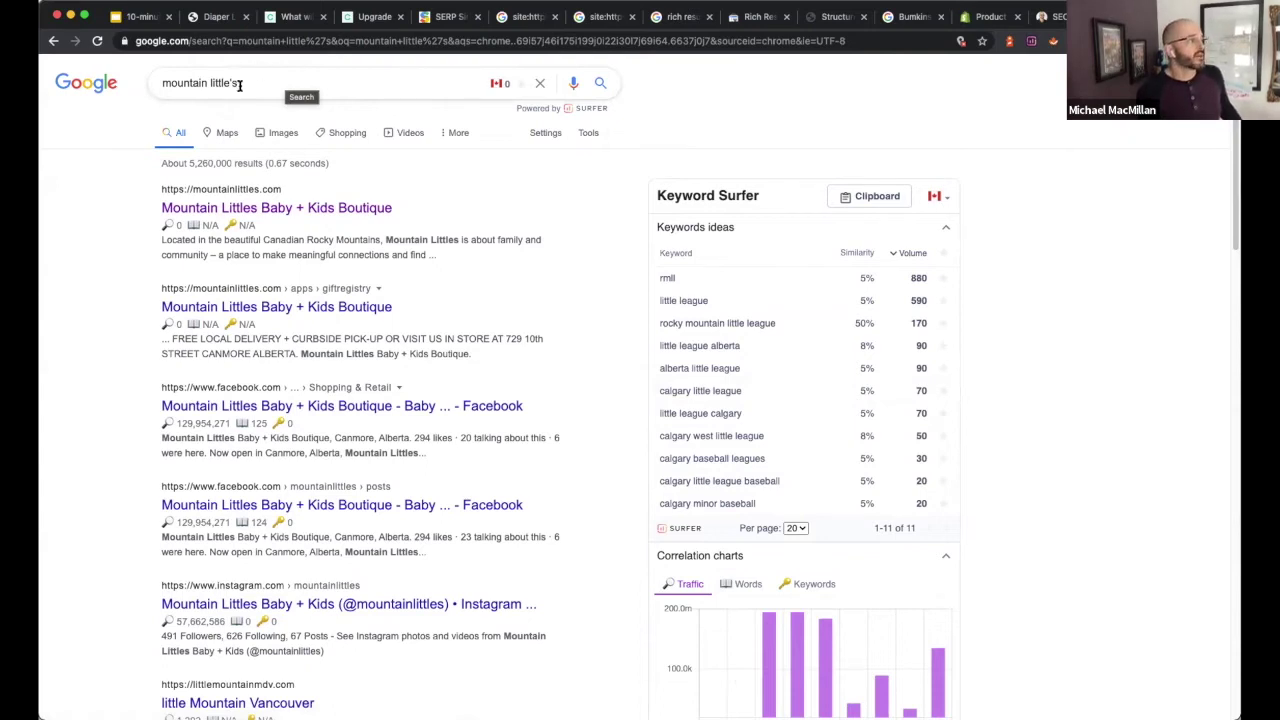
Refine the Google search to "mountain little's canmore"
click(243, 83)
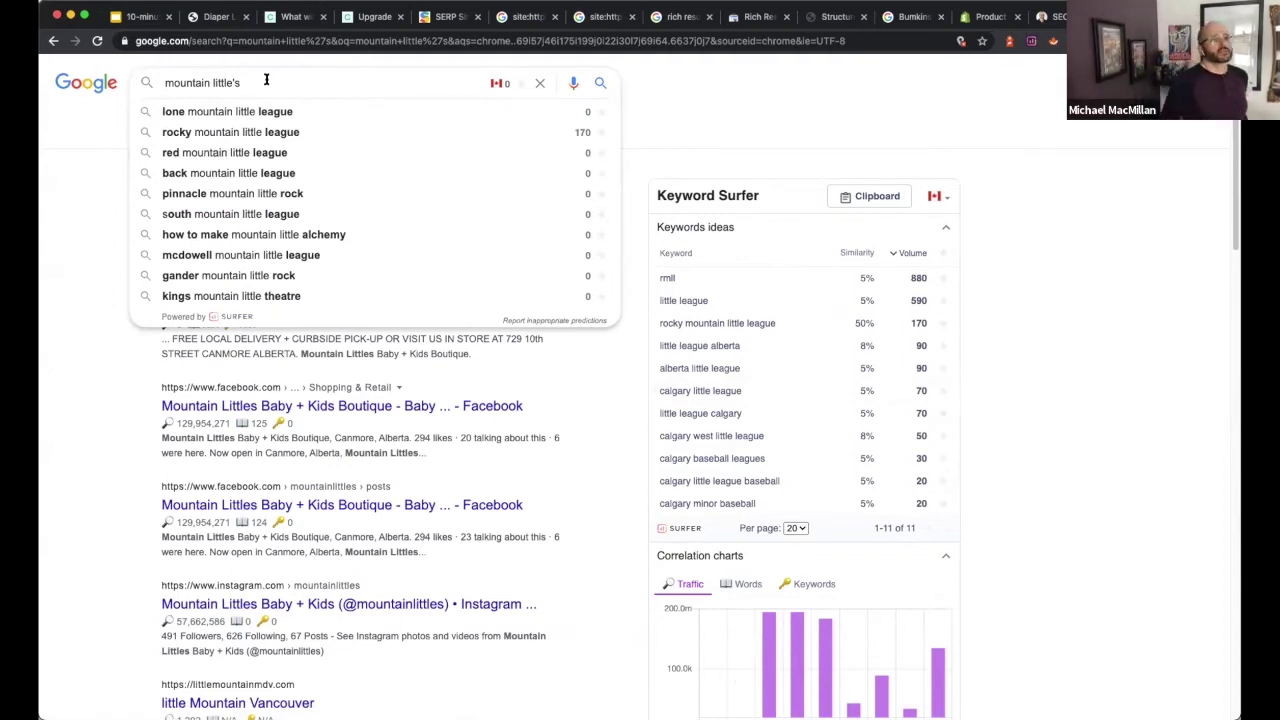
text(can)
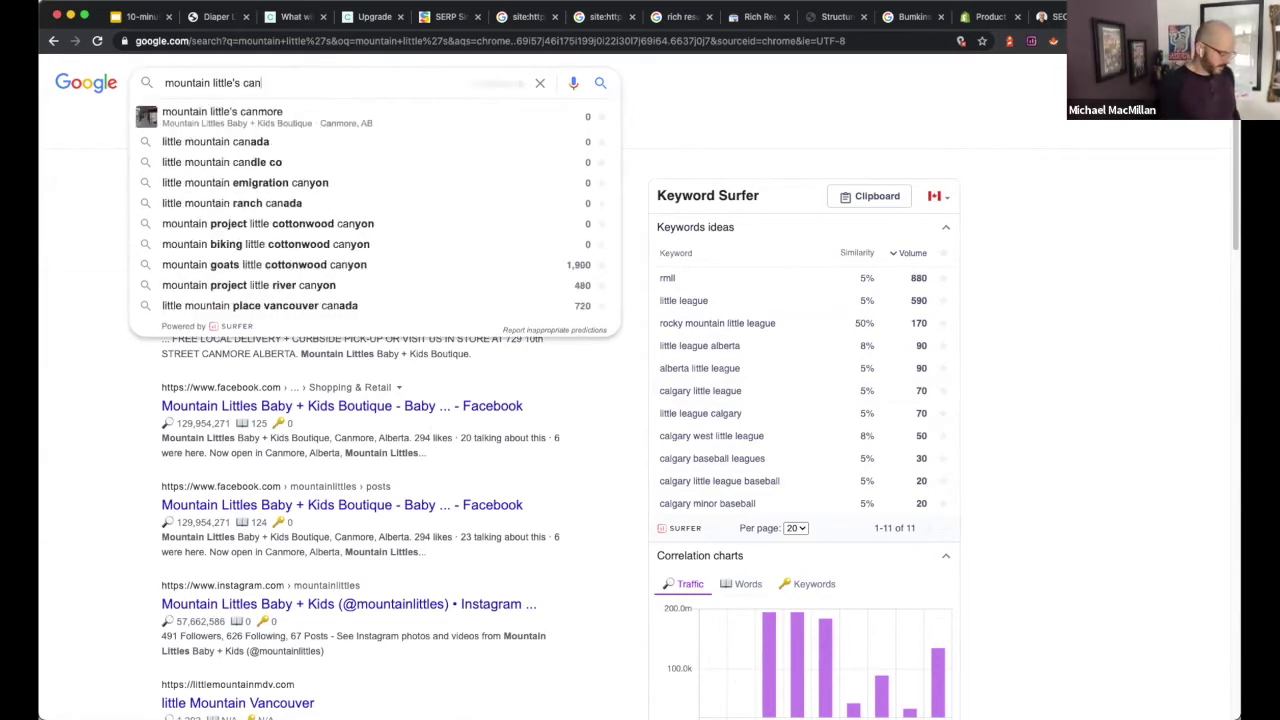
text(more)
key(Return)
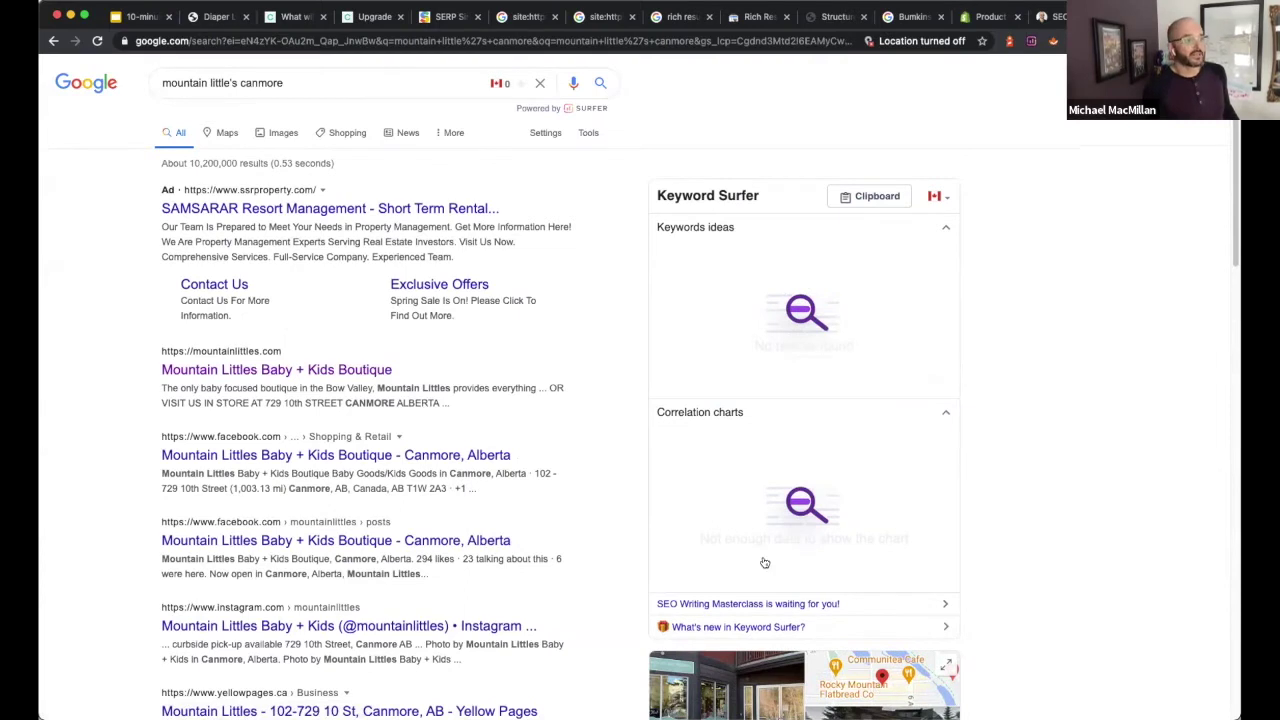
Open the website link from the Mountain Littles Baby + Kids Boutique business profile in the search results
scroll(830, 480, down, 3)
scroll(857, 457, down, 4)
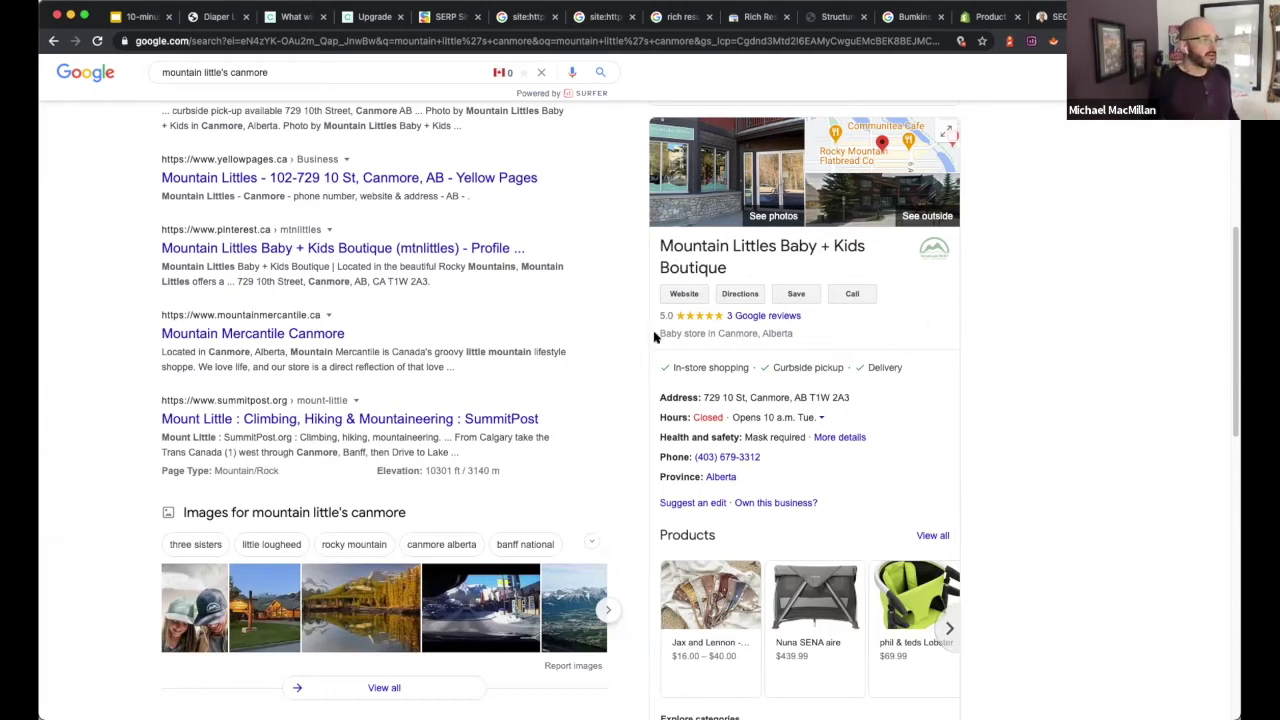
right_click(683, 294)
click(626, 296)
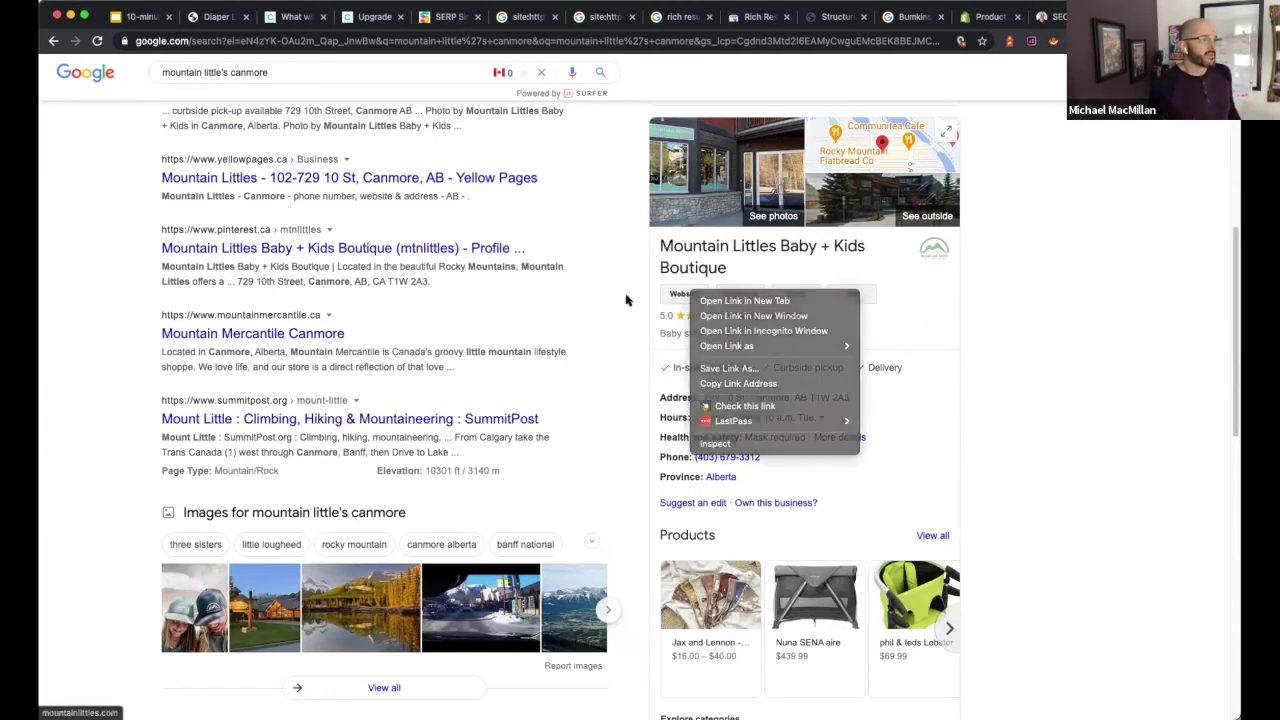
click(684, 296)
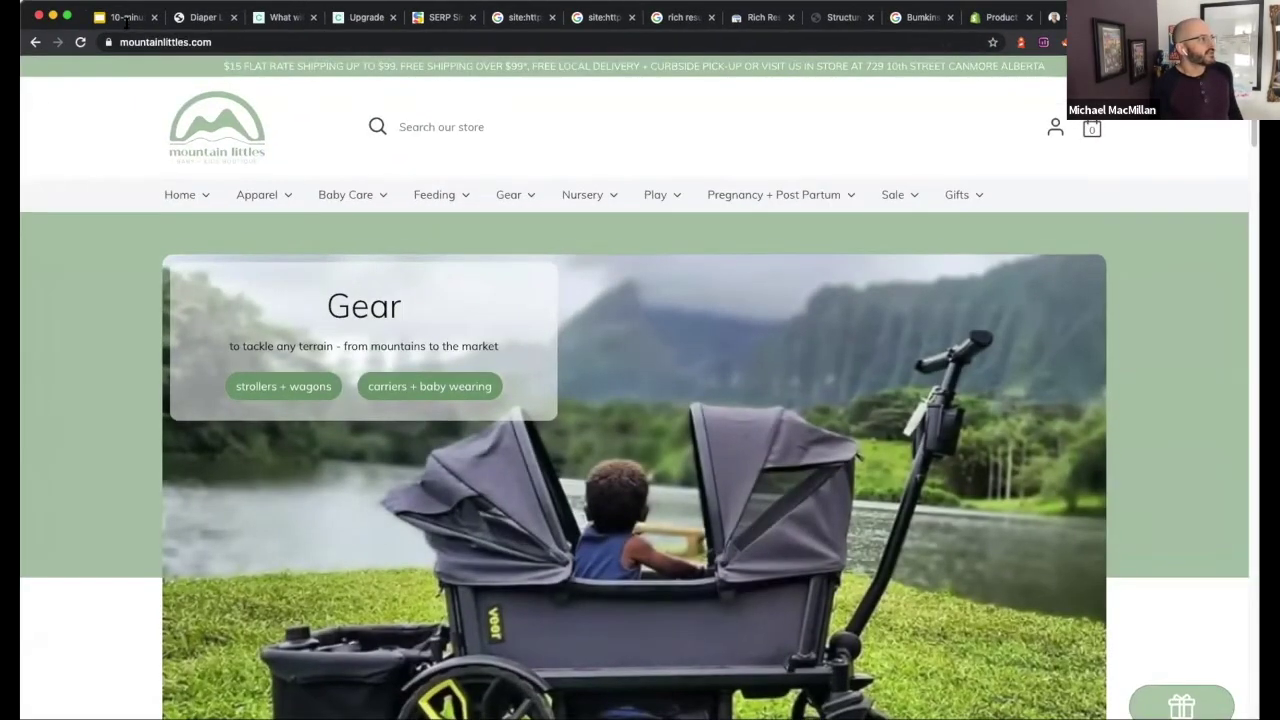
Examine and copy the store homepage's full address, and return to the Google results
click(193, 35)
key(super+c)
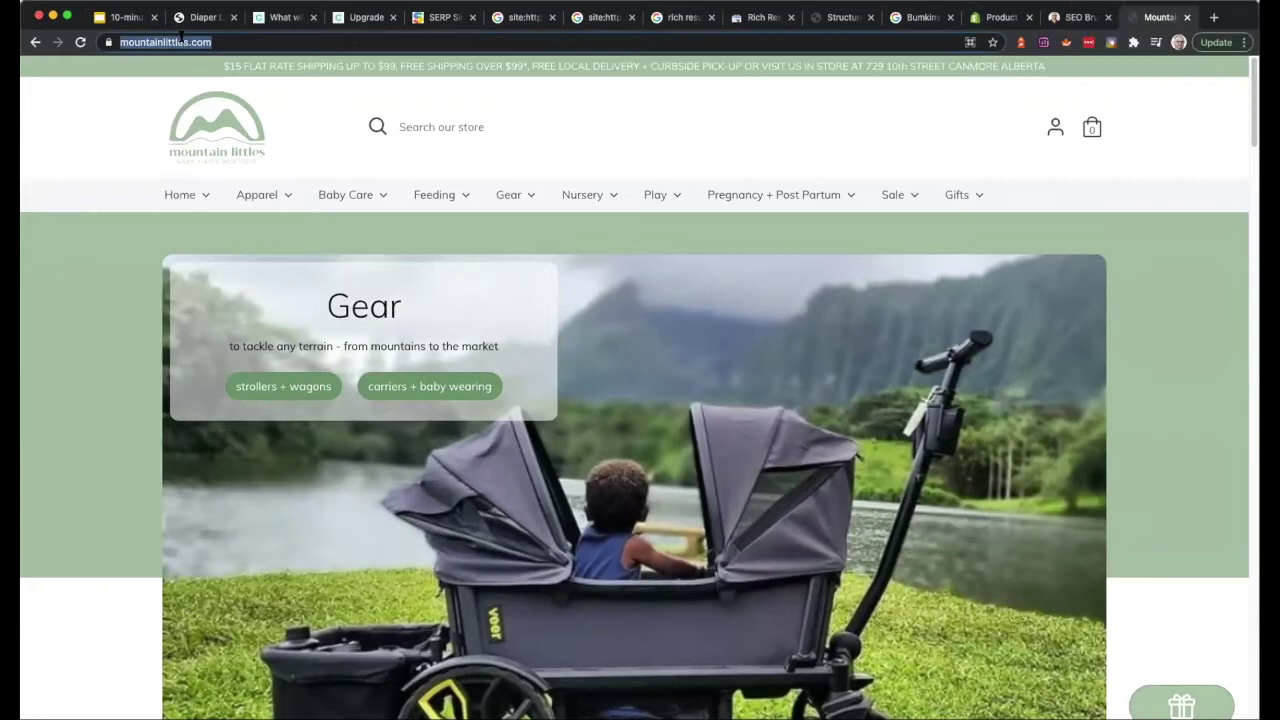
click(182, 42)
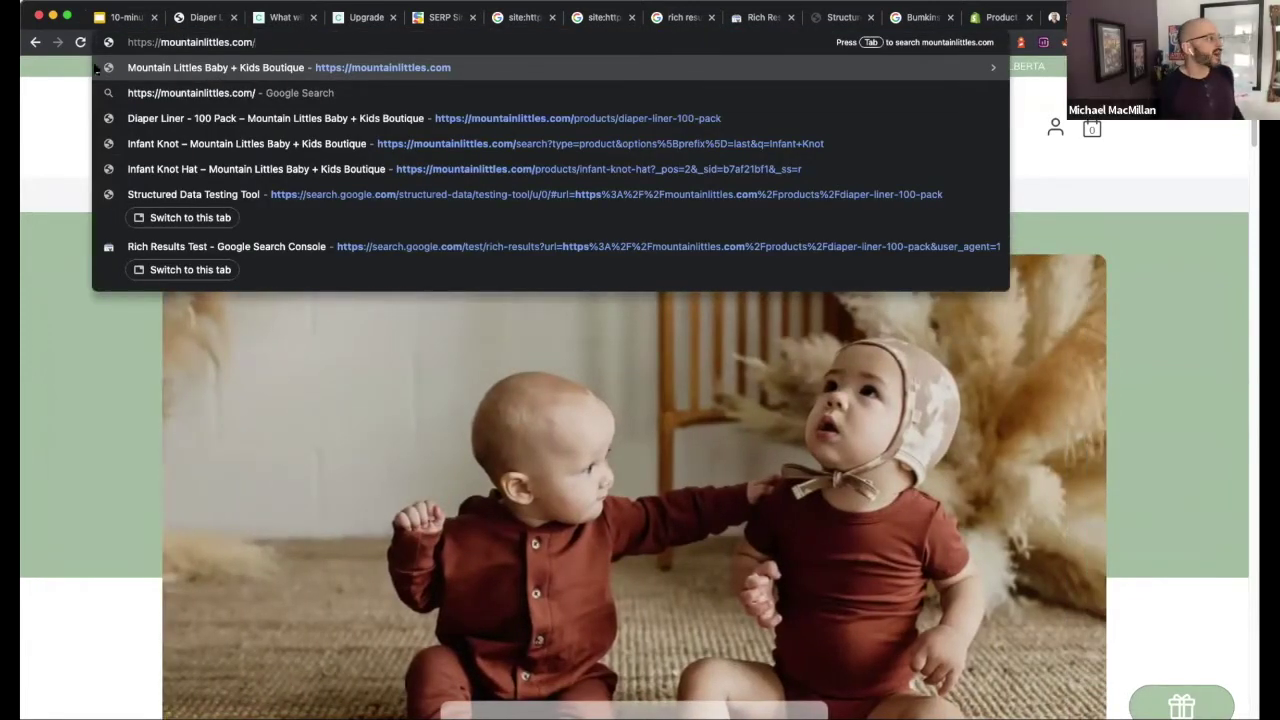
click(35, 42)
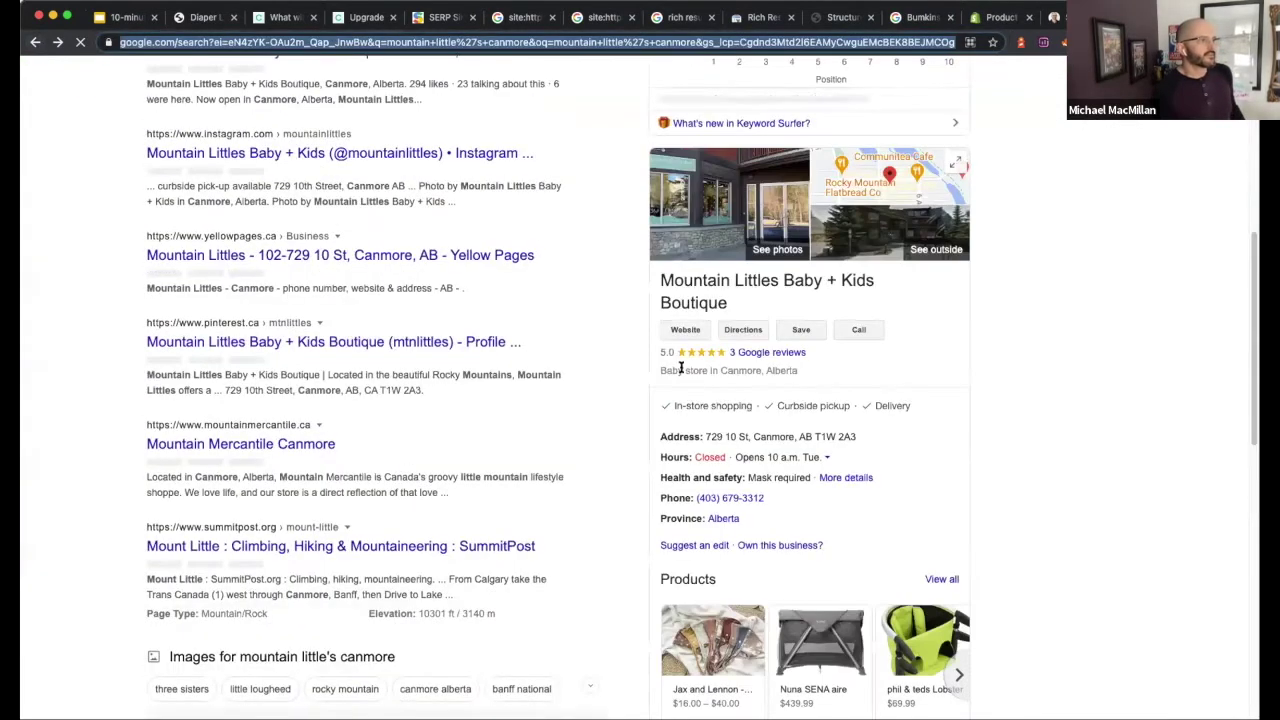
Copy the business profile's website link address and load it in a new browser tab
right_click(686, 334)
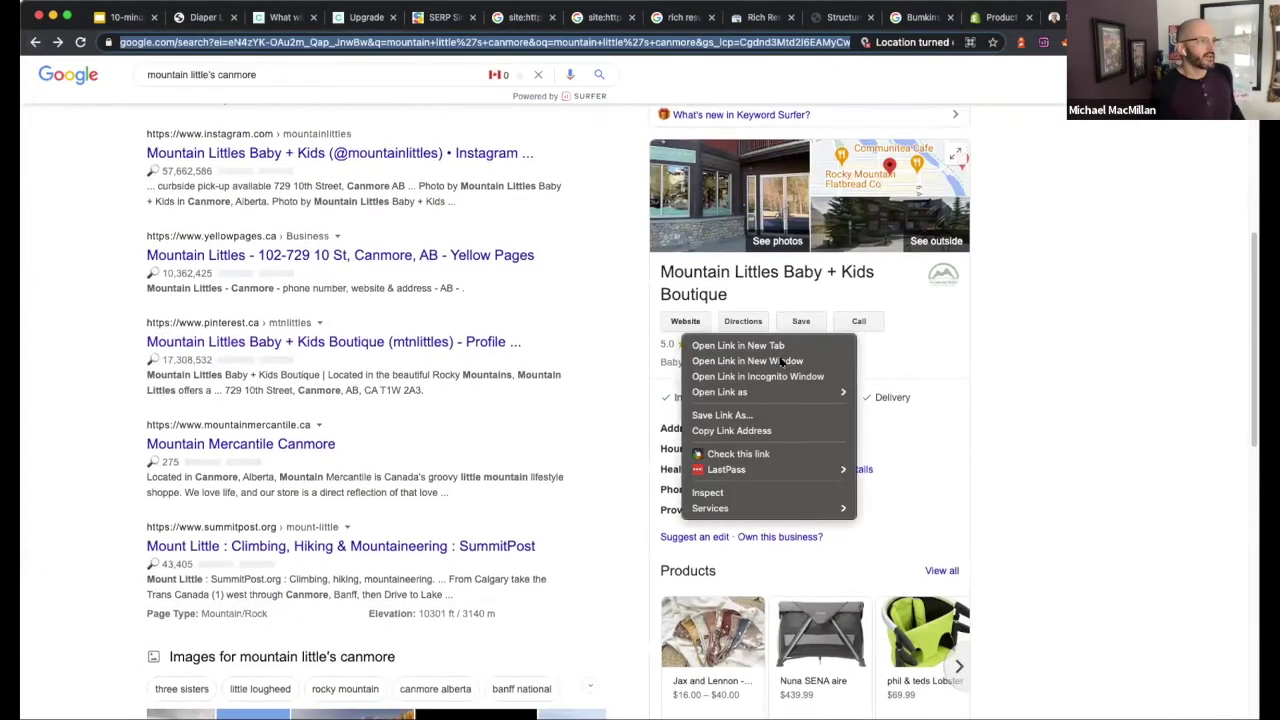
click(755, 430)
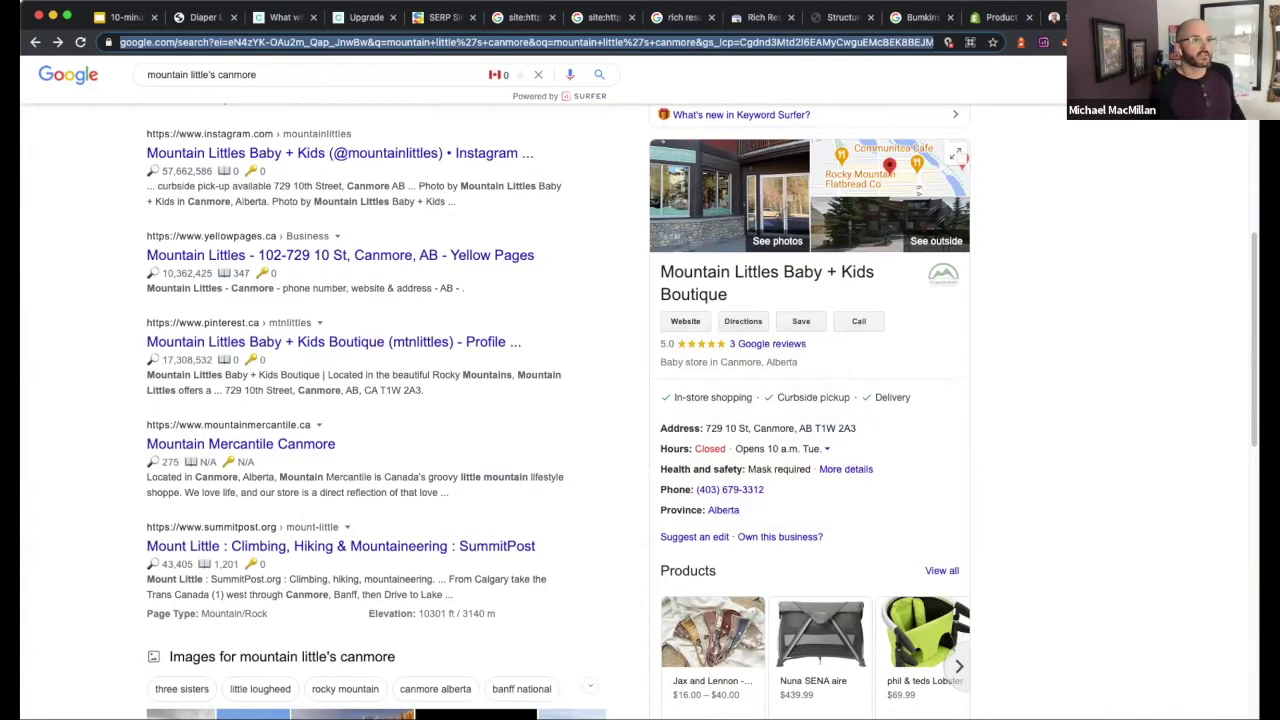
key(super+t)
key(super+v)
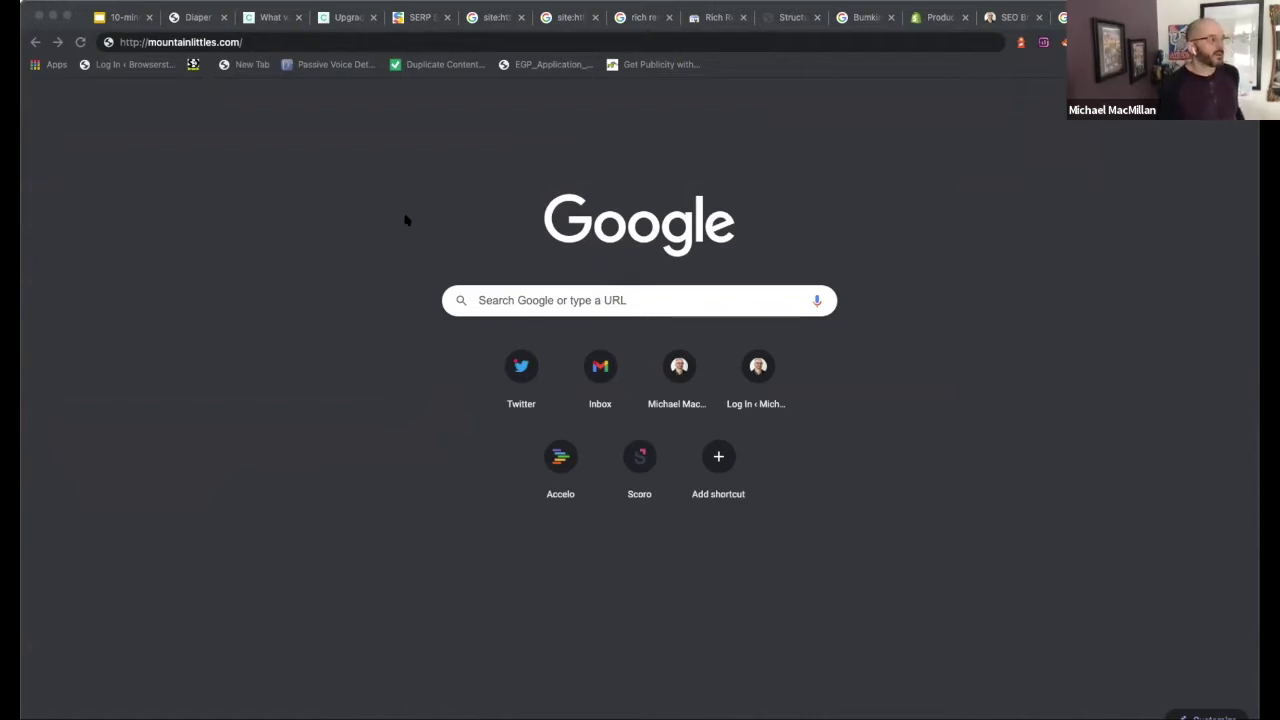
click(827, 40)
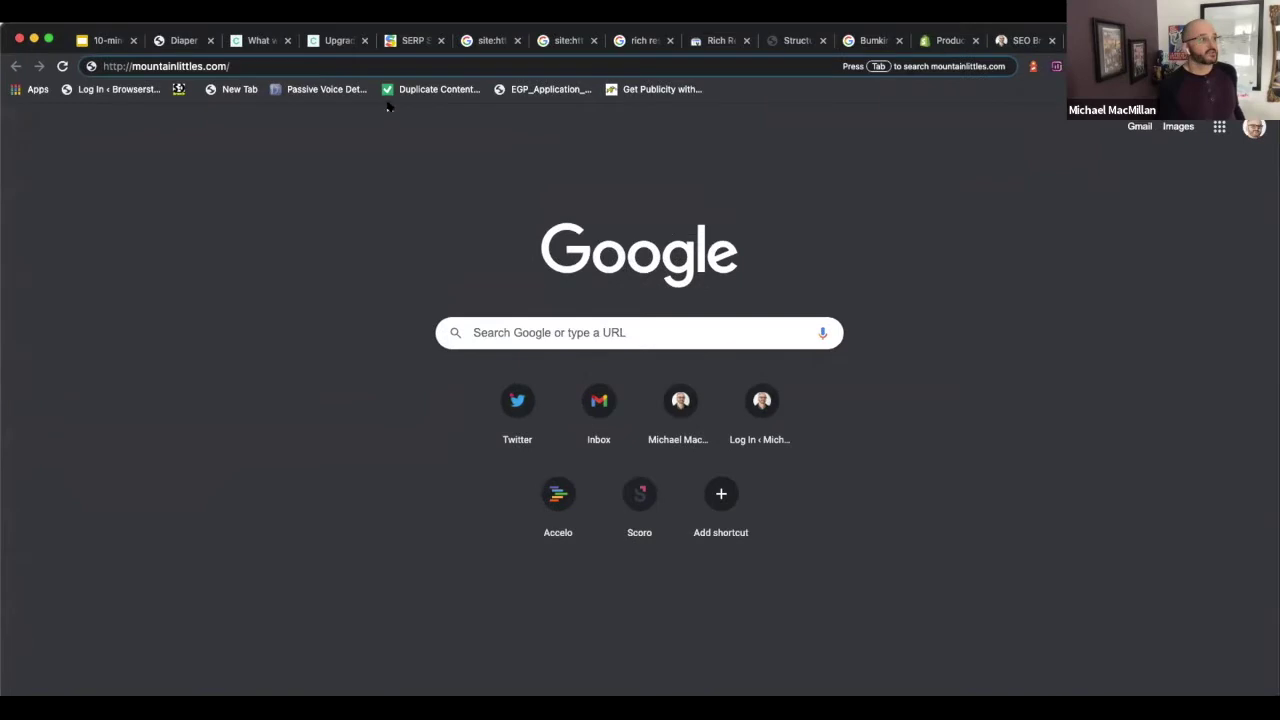
key(Return)
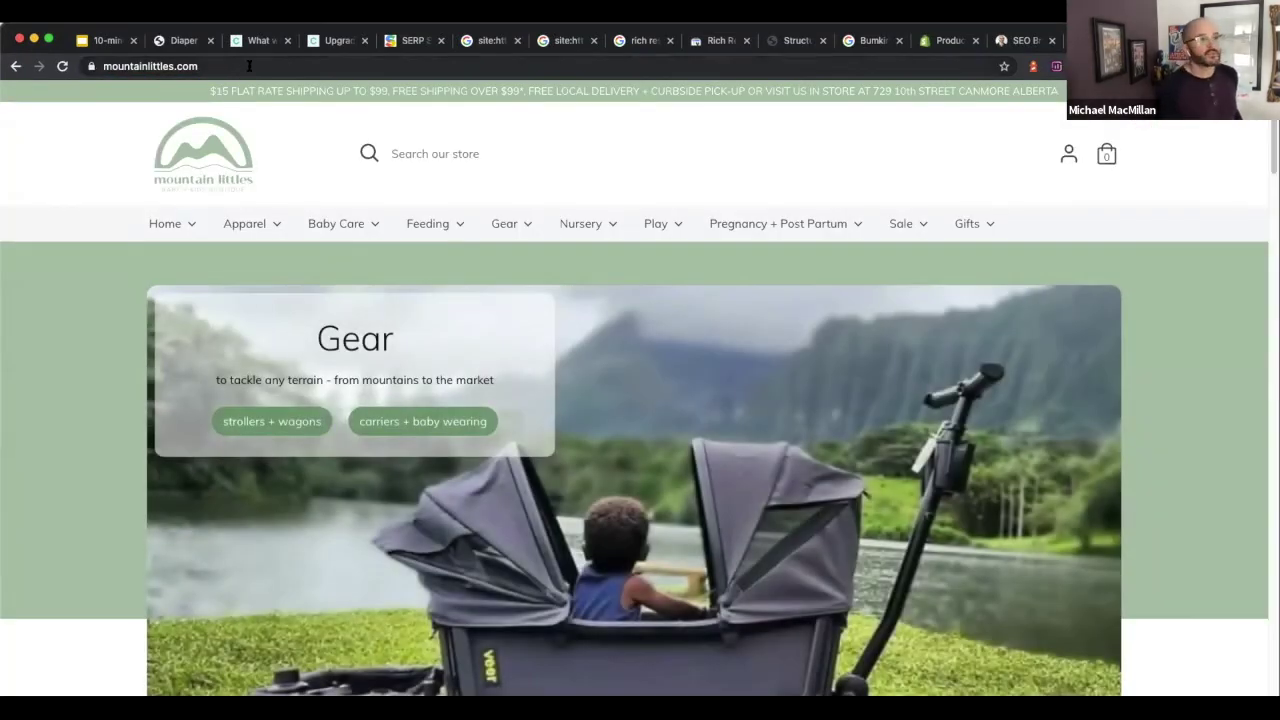
Append "?utm_source=google-gmb&utm_medium=organic&utm_campaign=gmb" to the homepage address and load the tagged URL
click(249, 66)
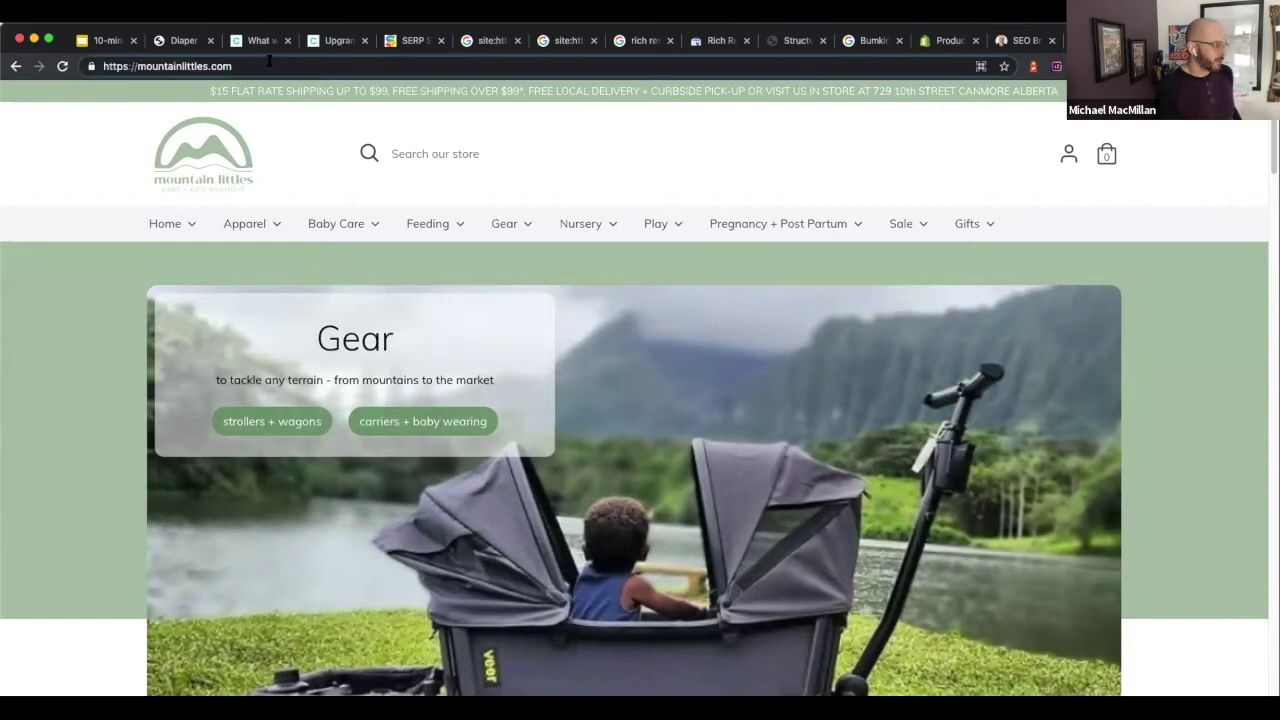
text(?utm_source=google-gmb&utm_medium=organic&utm_campaign=gmb)
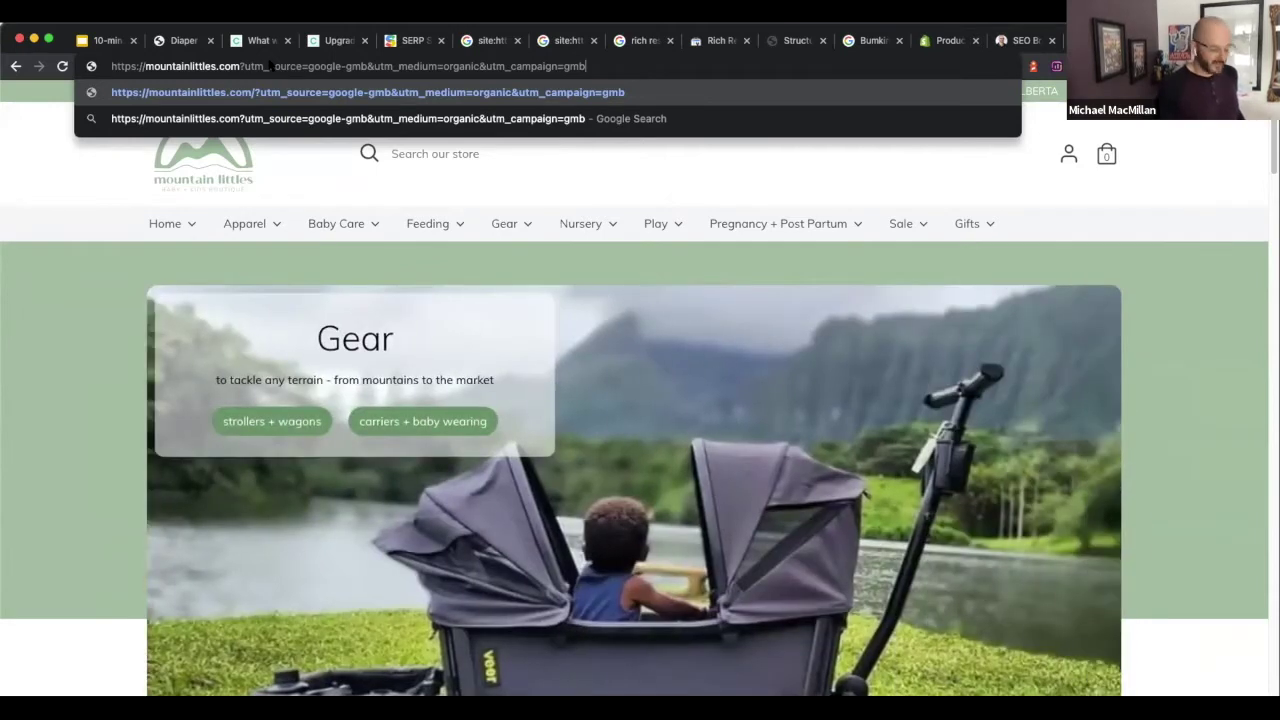
key(Return)
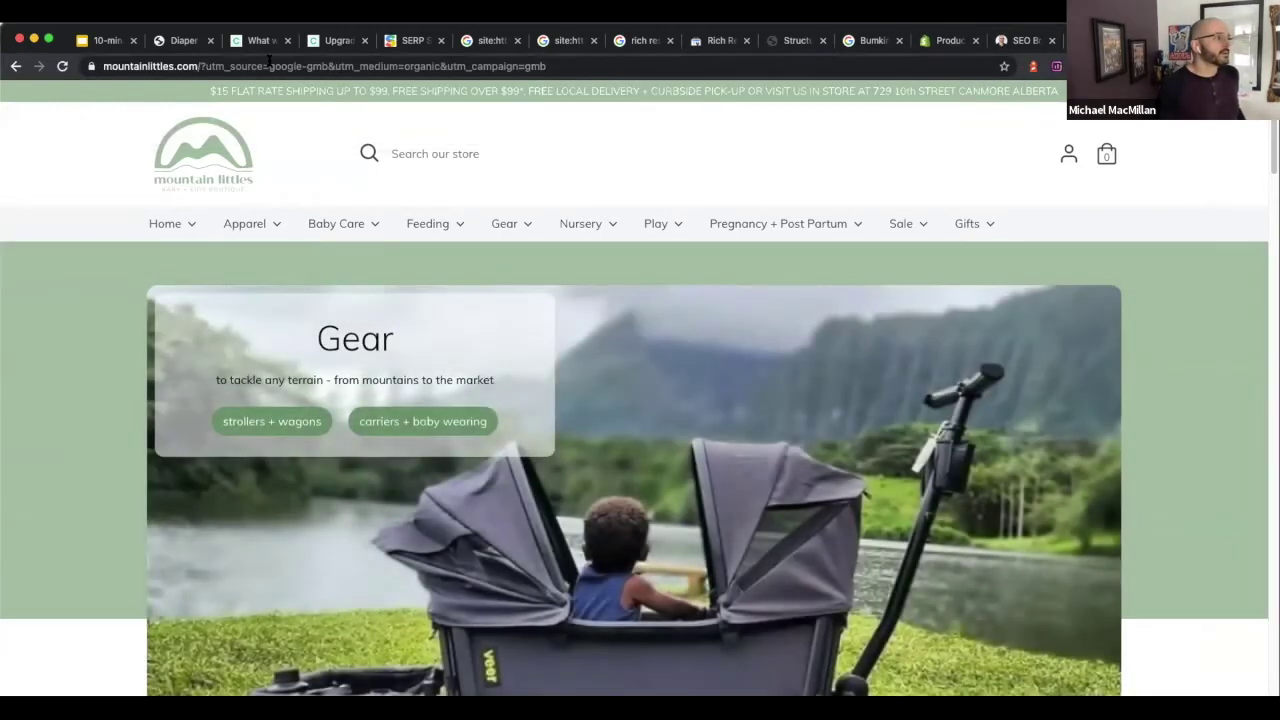
Go back to the blank new tab page and reopen mountainlittles.com without the UTM parameters
click(620, 63)
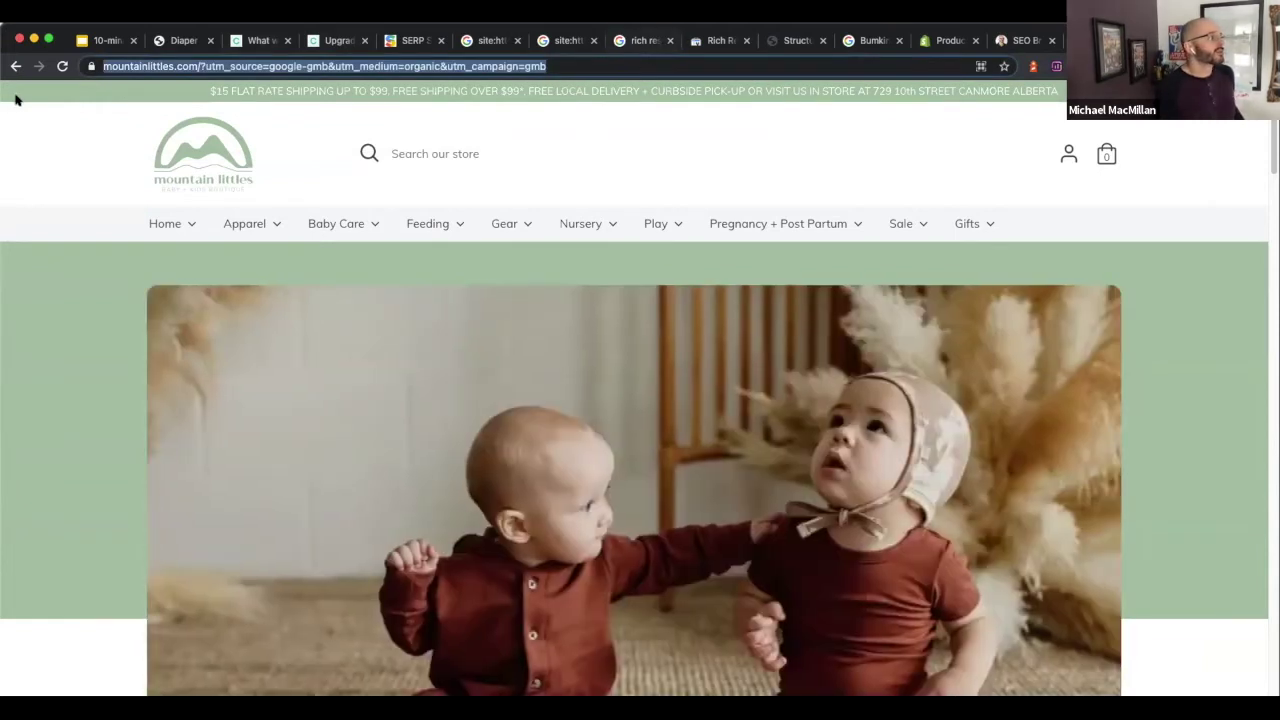
click(15, 66)
click(15, 66)
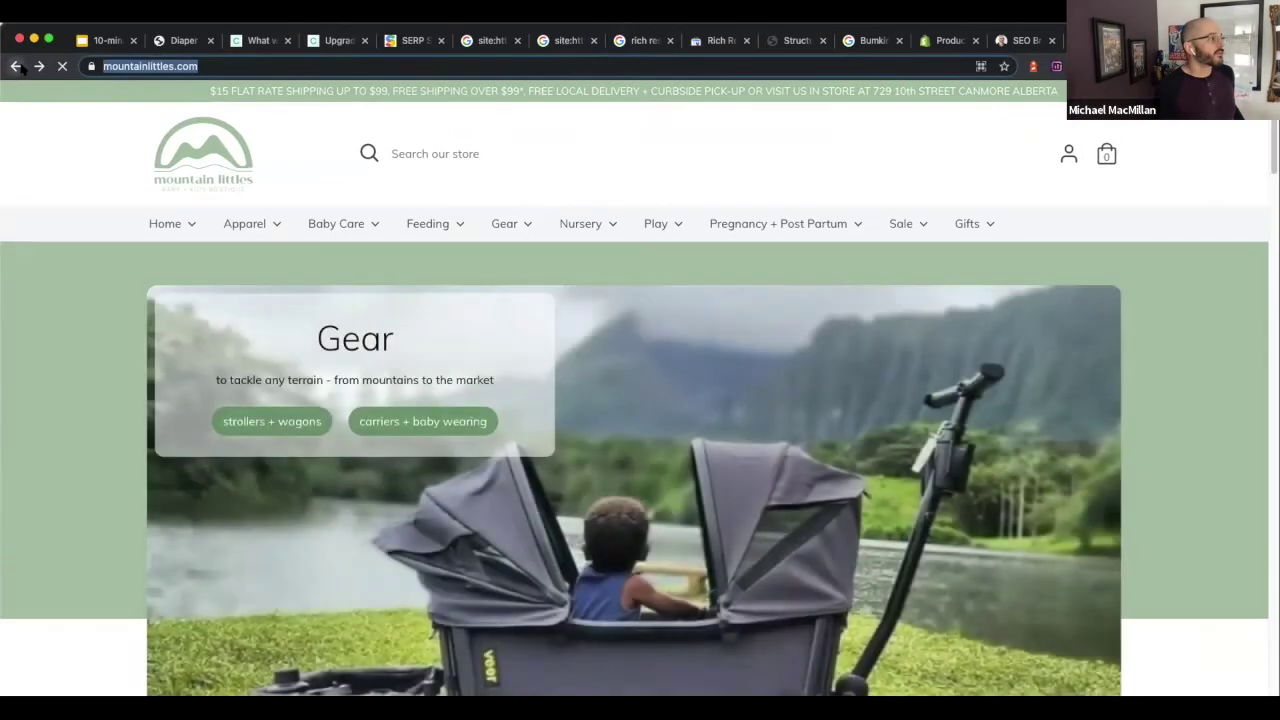
click(148, 66)
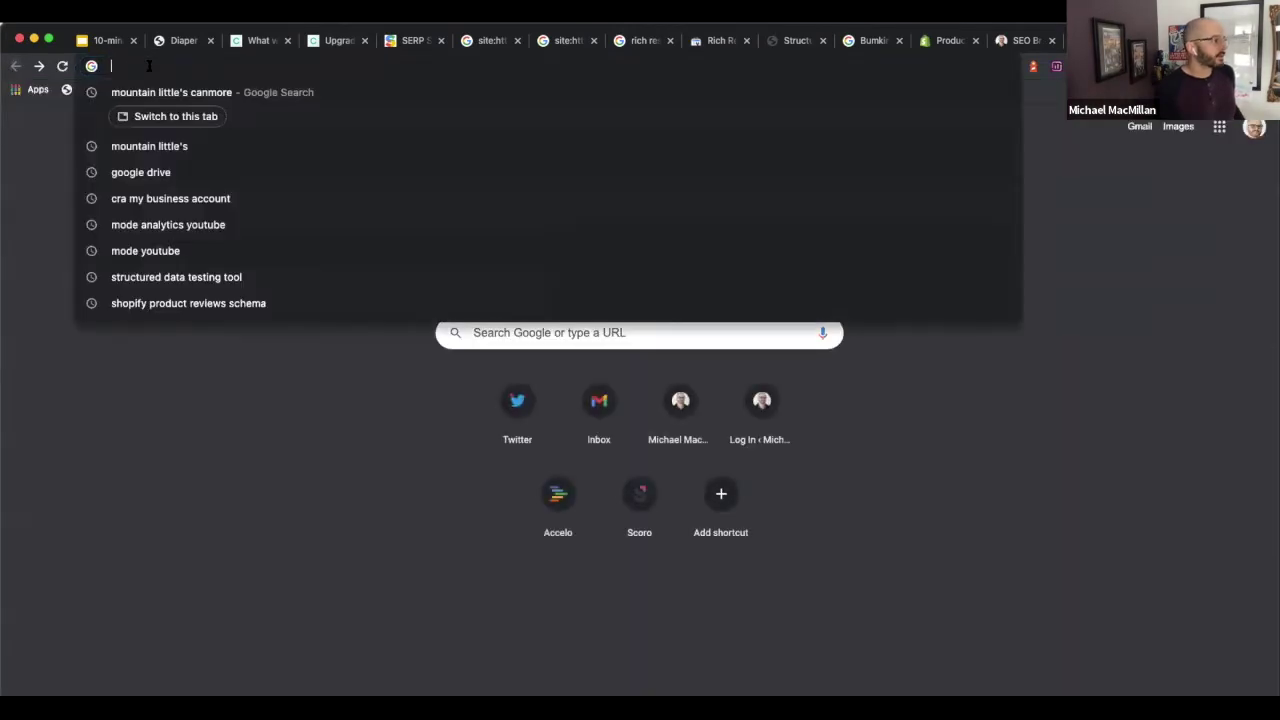
text(mountainlittles.com)
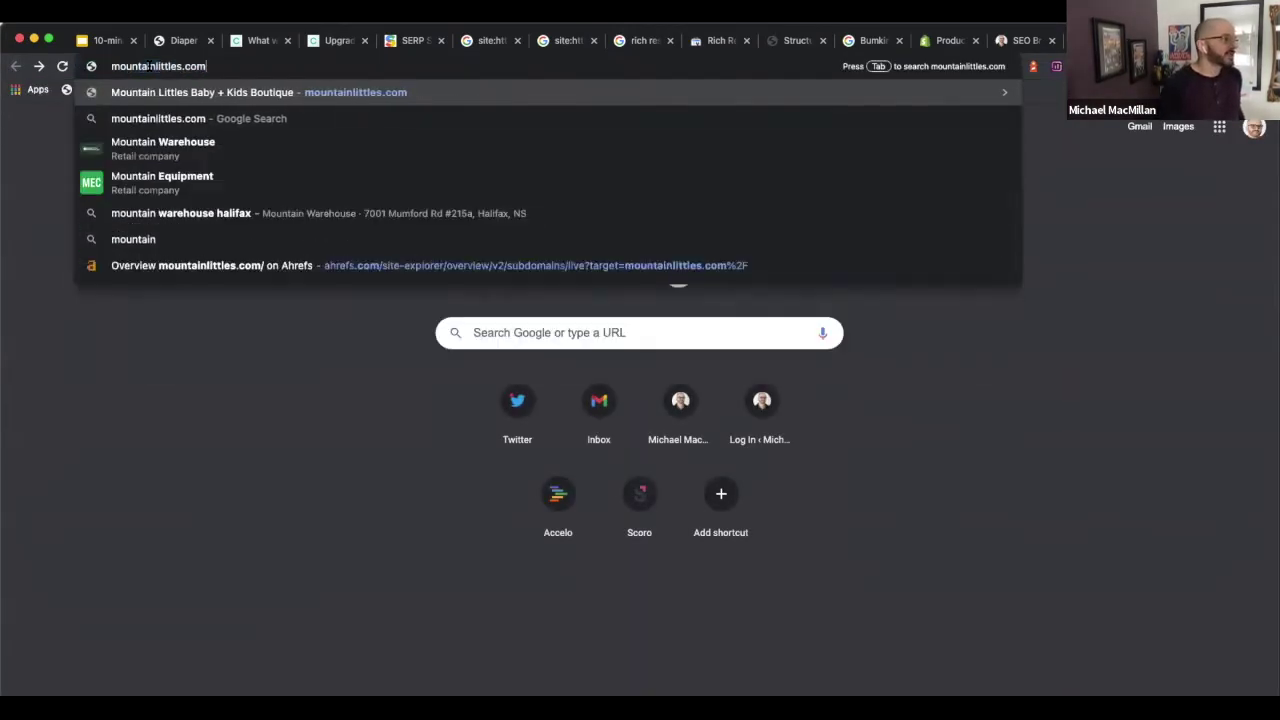
key(Return)
Search Google for "mountain little's canmore" again from the store homepage's tab
click(201, 66)
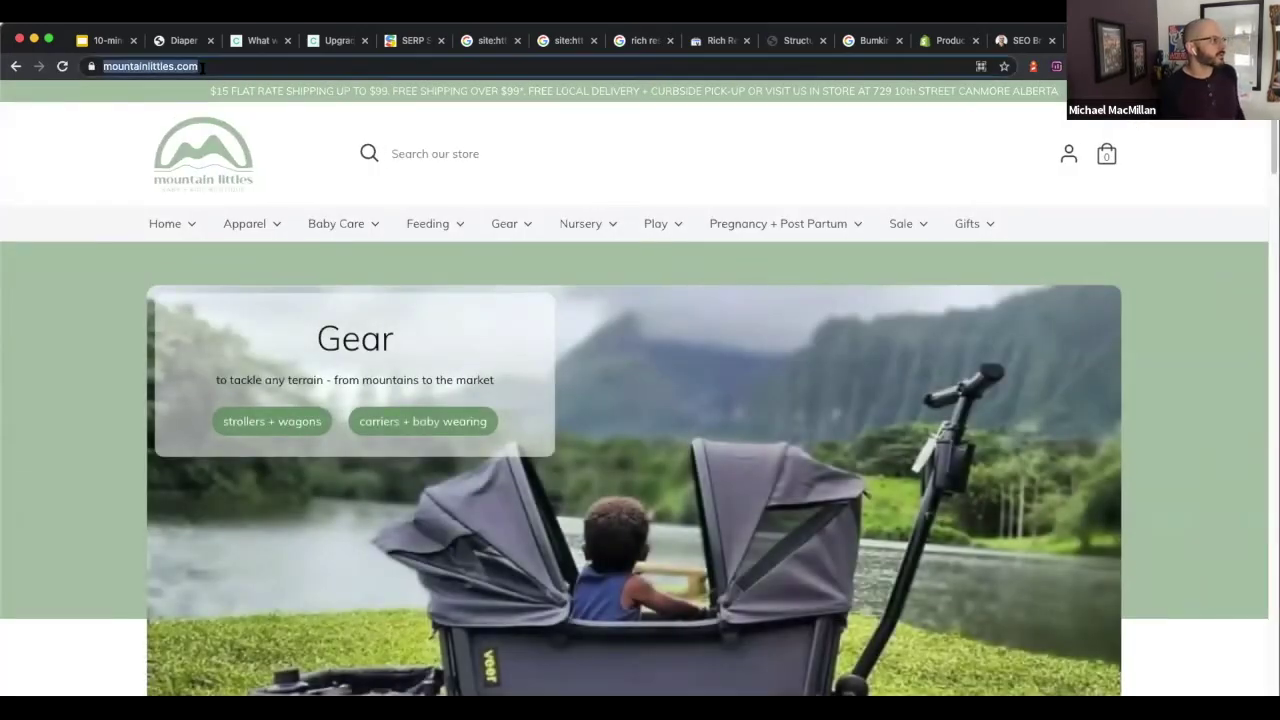
text(mountain l)
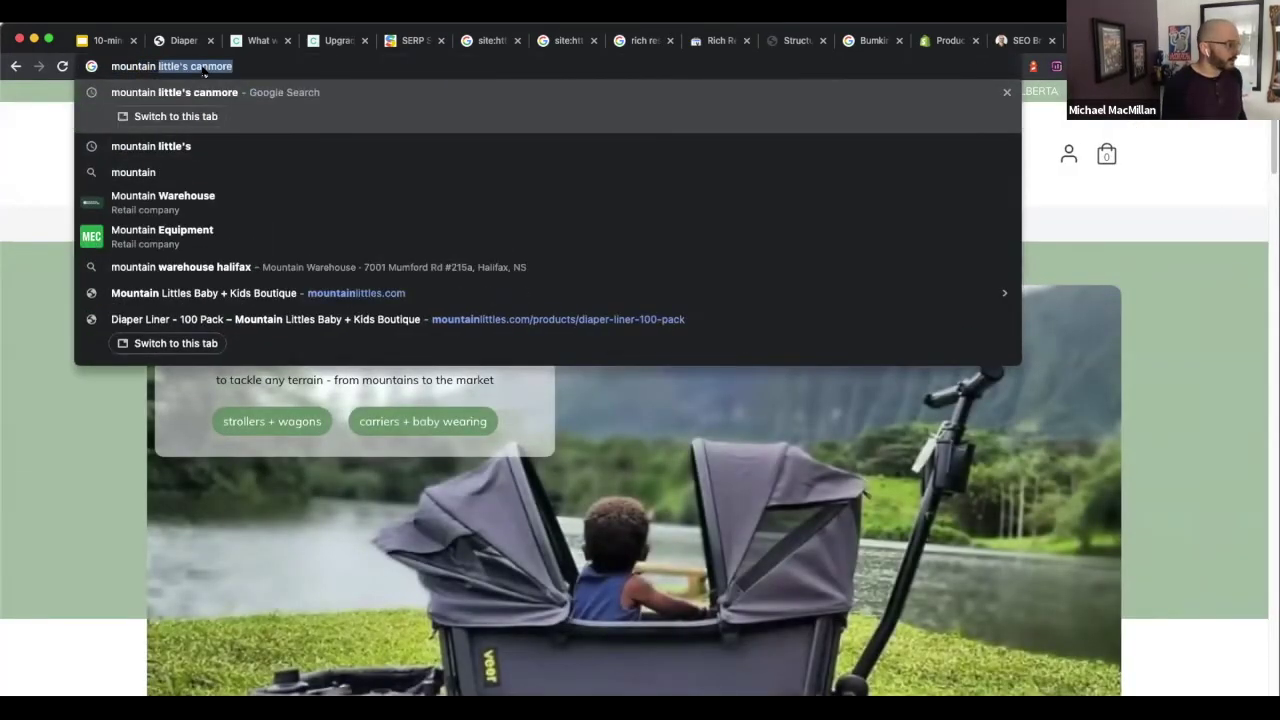
text(ittle's canmore)
key(Return)
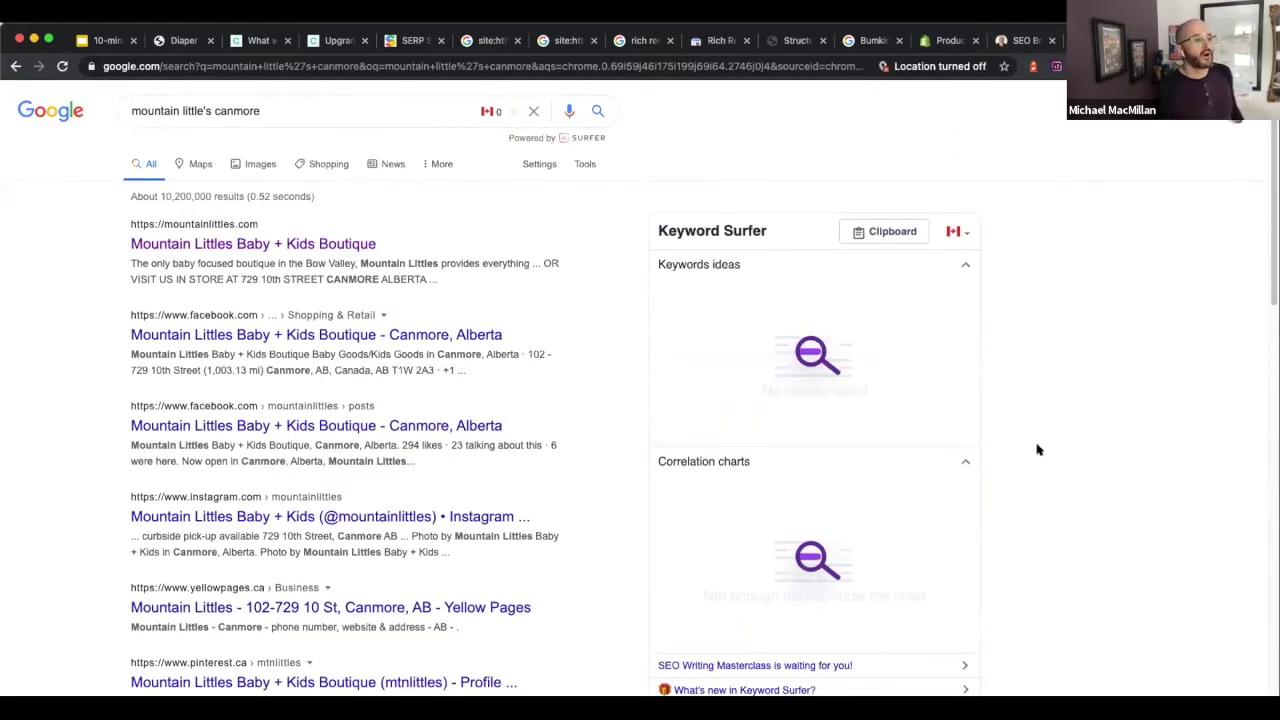
Open the BOGO 50% off all FlapJackKids offer from the business profile's posts and follow its online redemption link
scroll(1046, 447, down, 1)
scroll(1046, 447, down, 10)
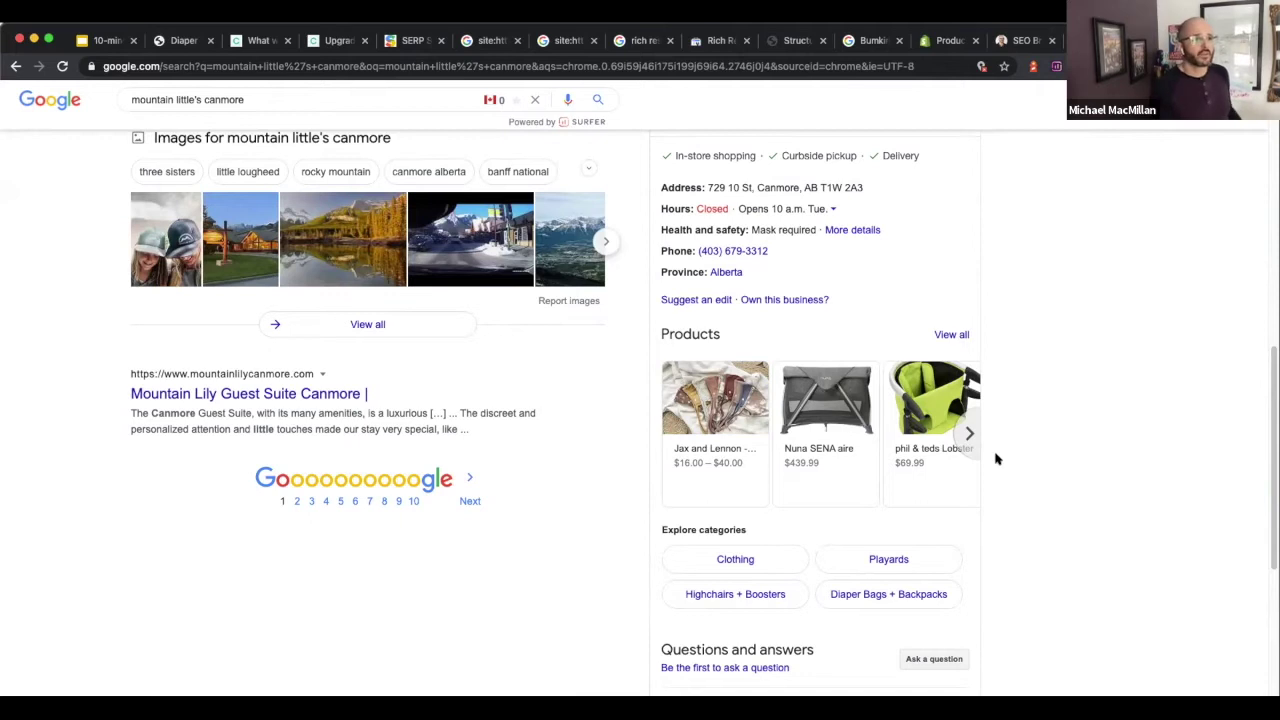
scroll(1034, 474, down, 1)
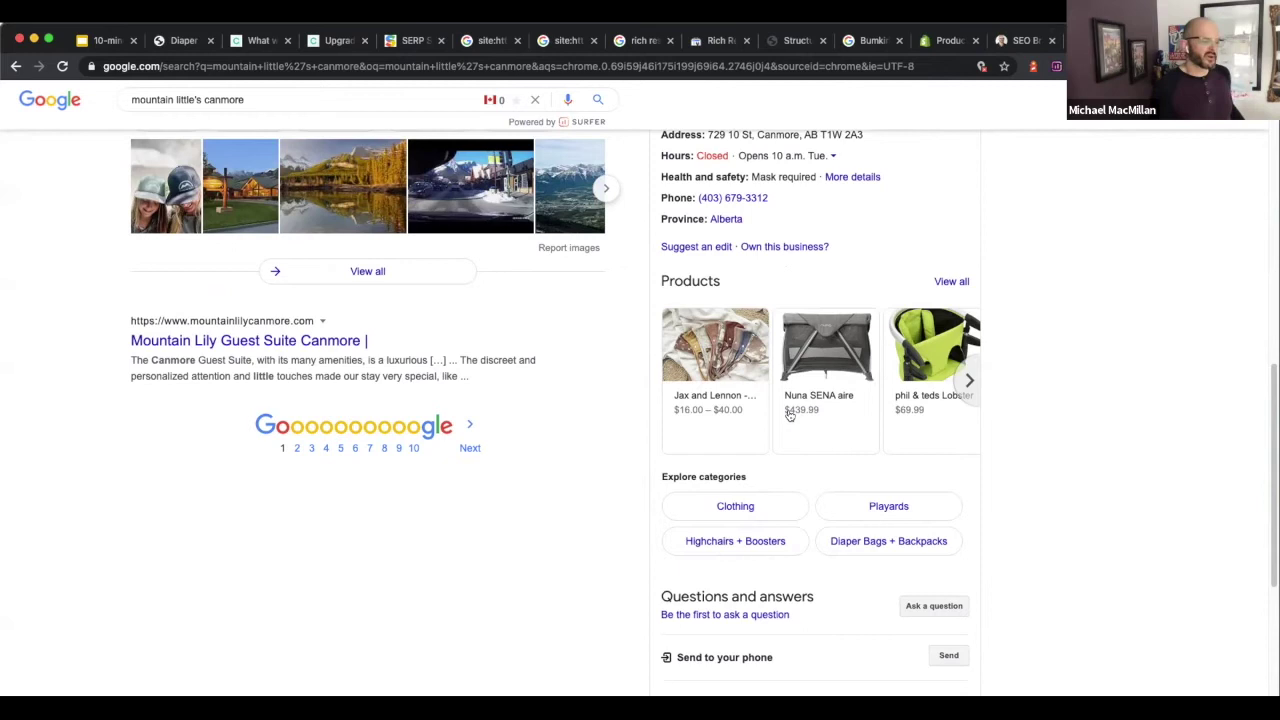
scroll(988, 594, down, 5)
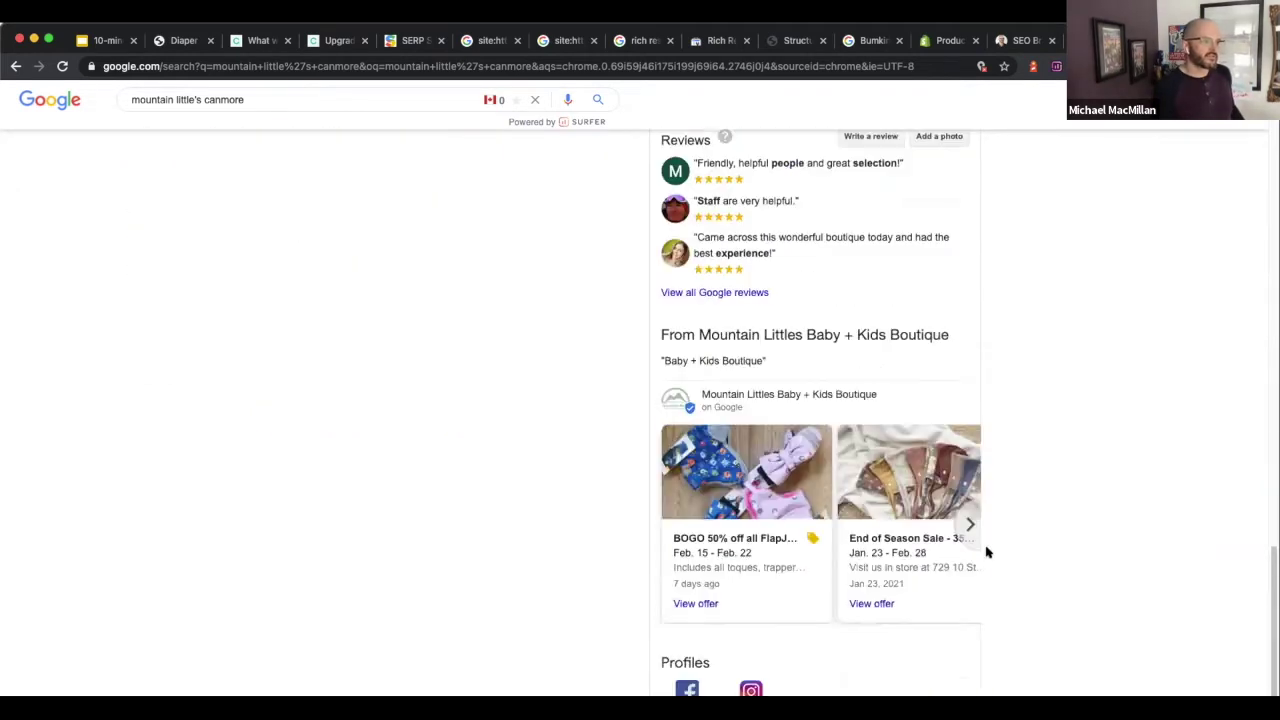
scroll(986, 551, down, 1)
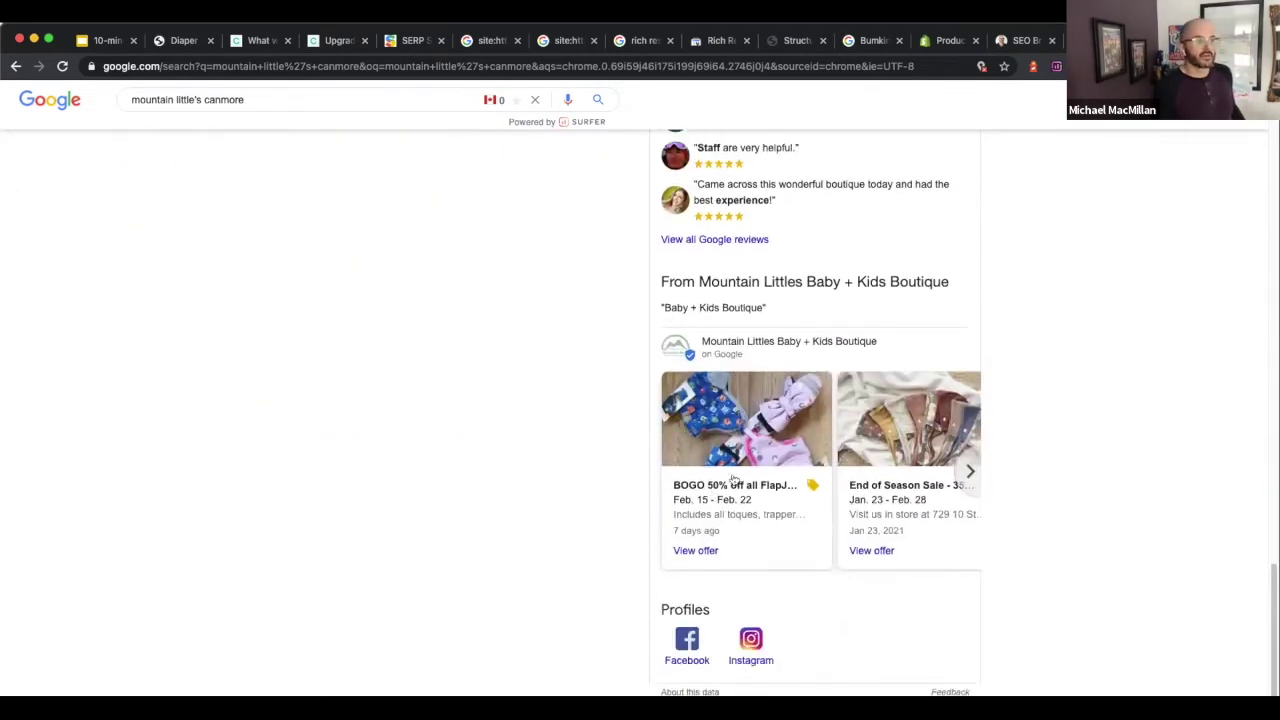
click(710, 549)
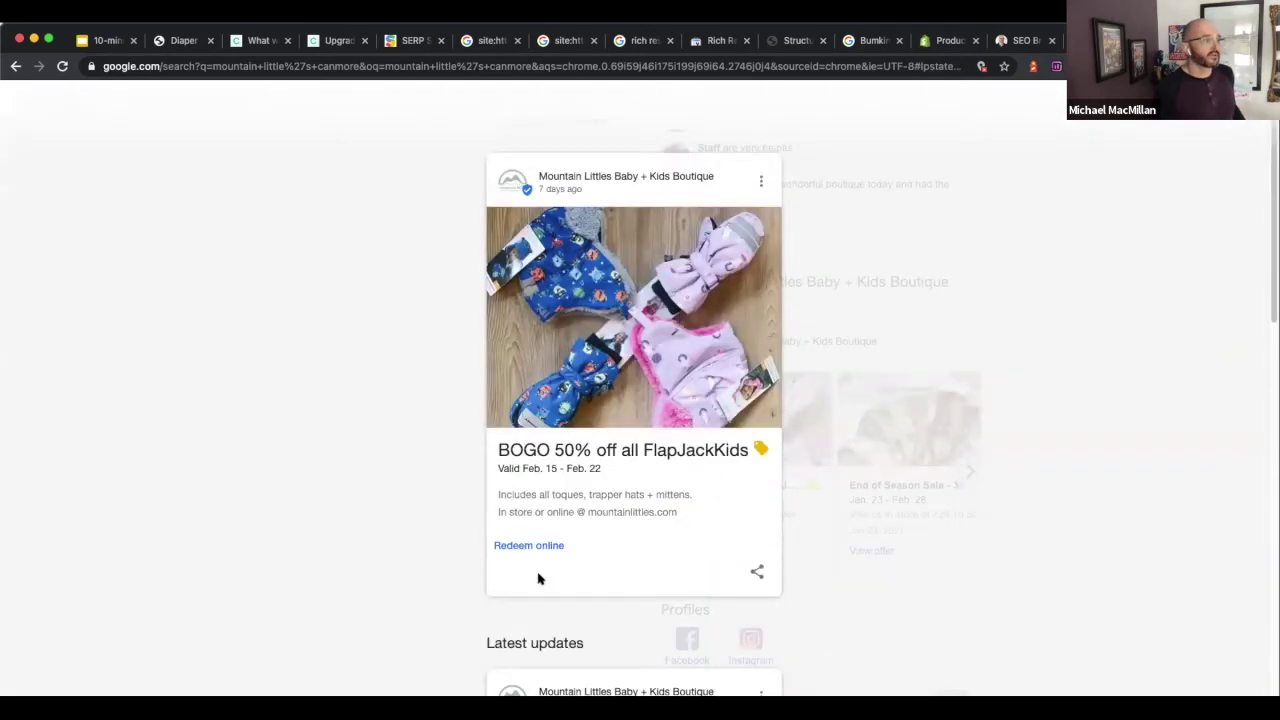
click(530, 545)
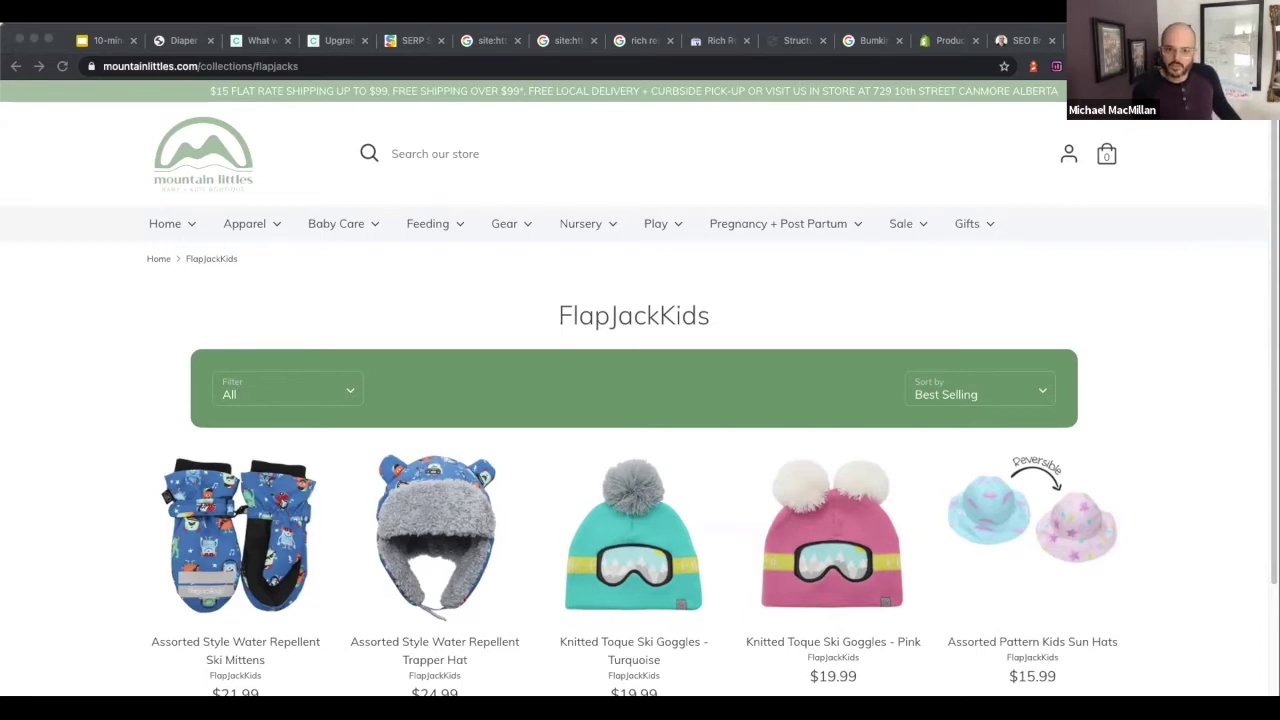
click(349, 67)
text(https://mountainlittles.com/products)
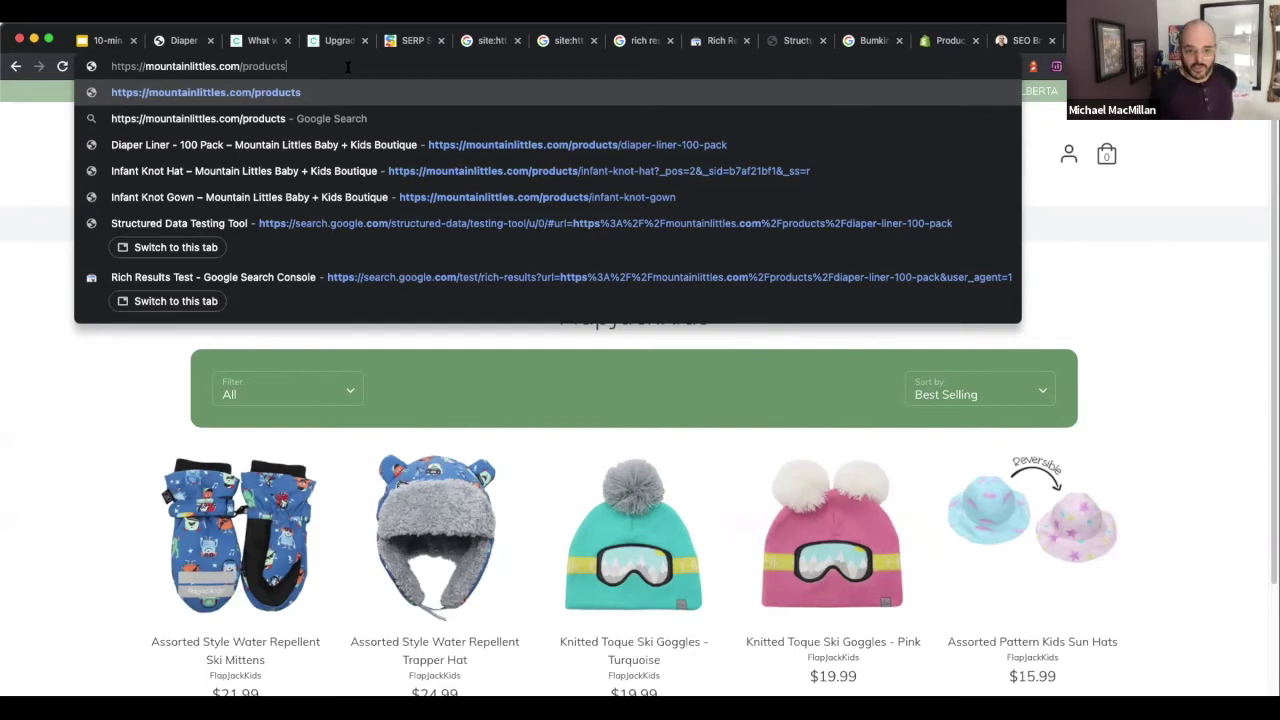
key(super+Tab)
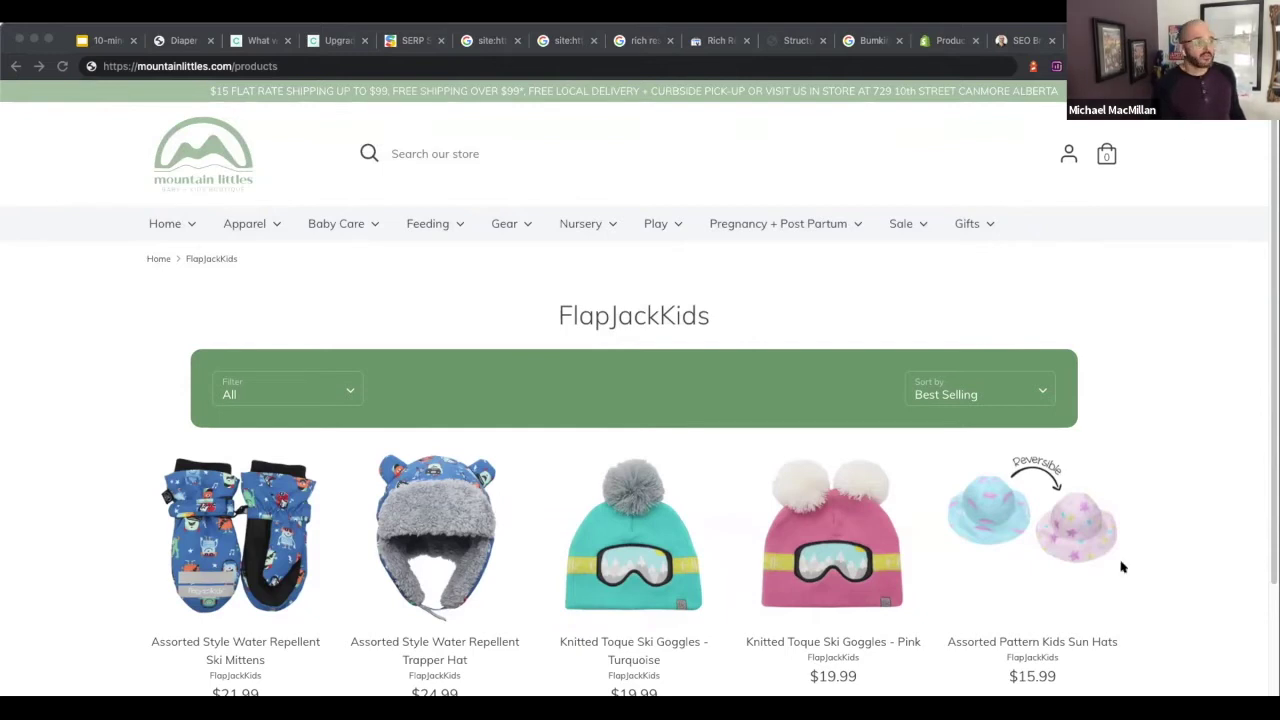
Search Google for "flushable cloth diaper liners" in a new tab and highlight the Amazon Bumkins result's title and description
key(super+t)
text(flushable cloth diaper liners)
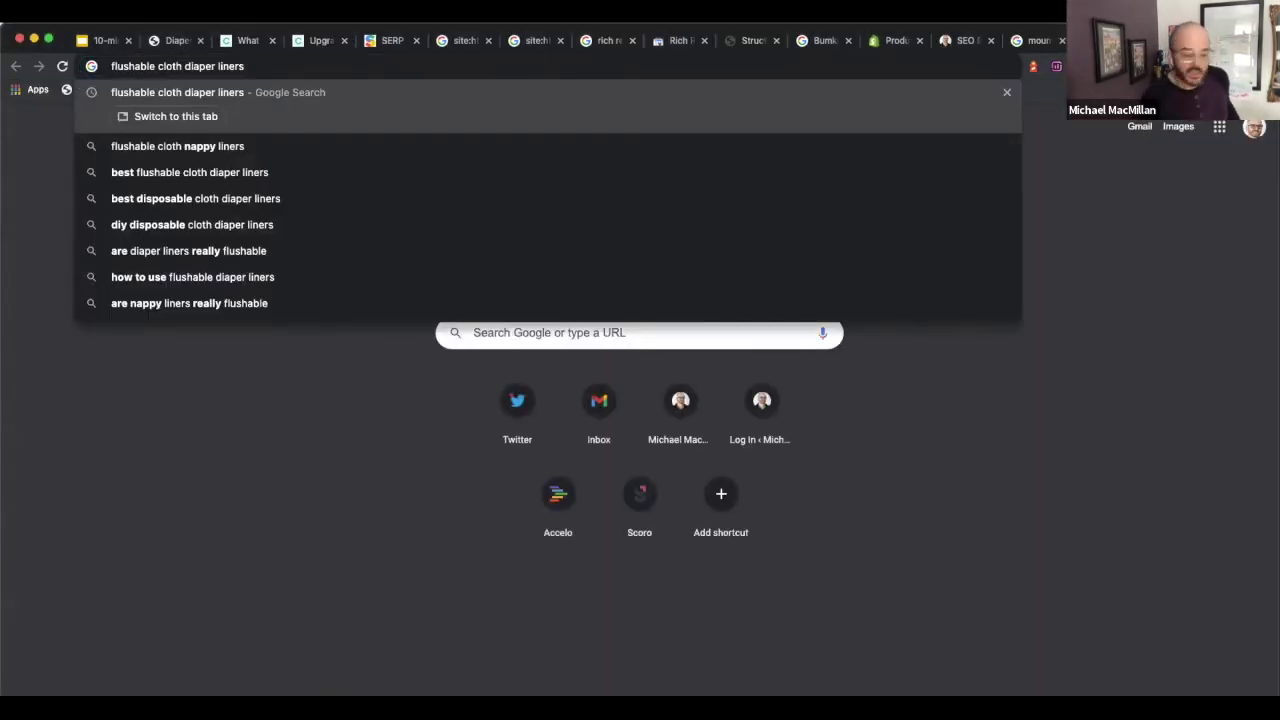
key(Return)
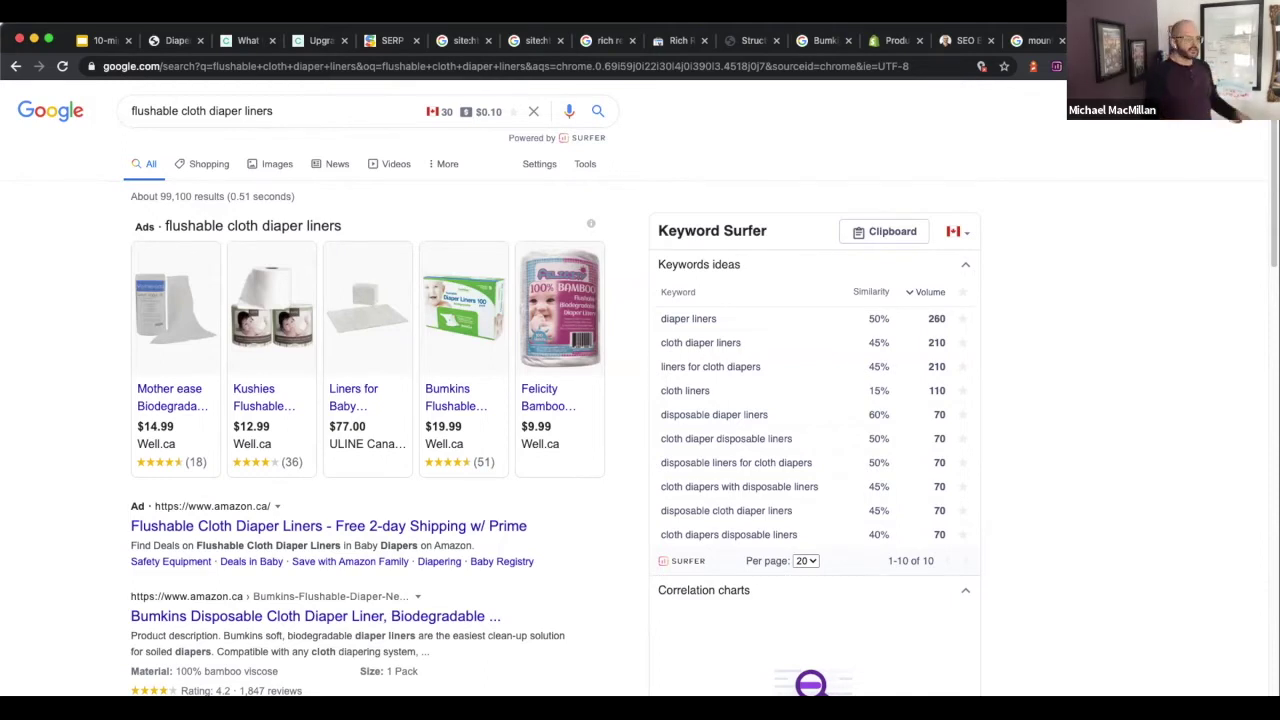
scroll(1200, 351, down, 3)
drag(518, 490, 127, 488)
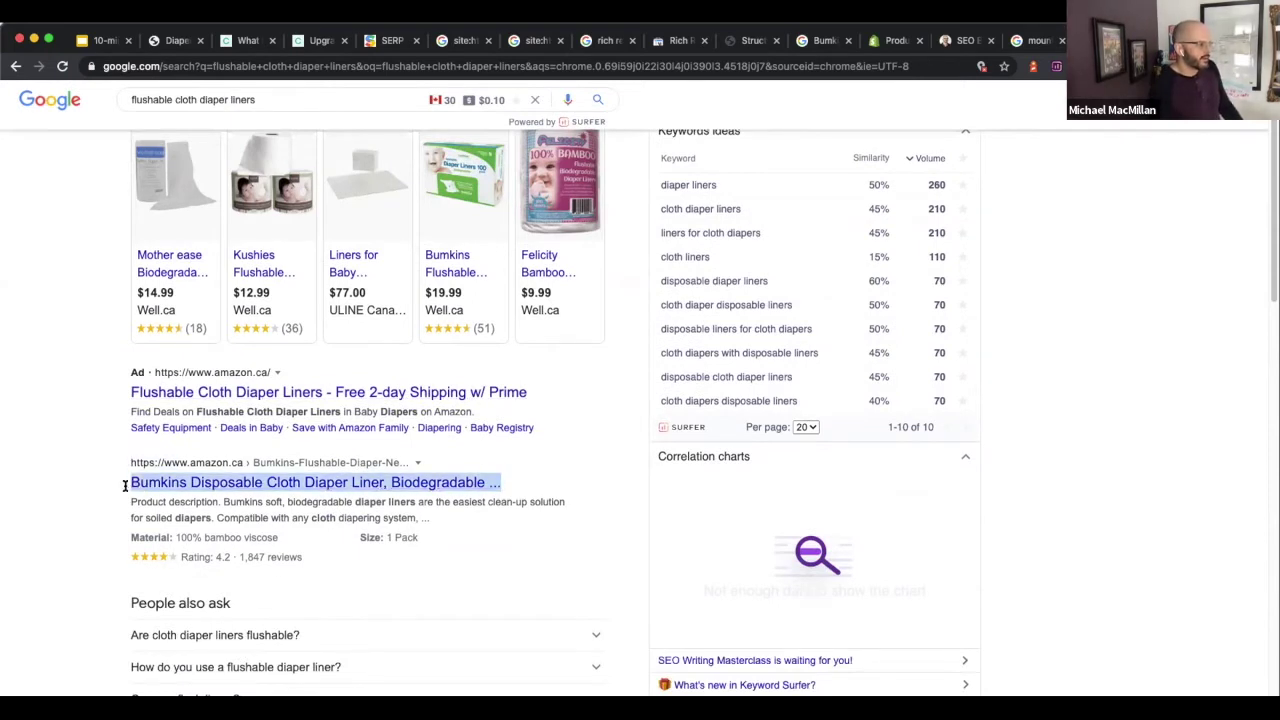
drag(432, 521, 134, 500)
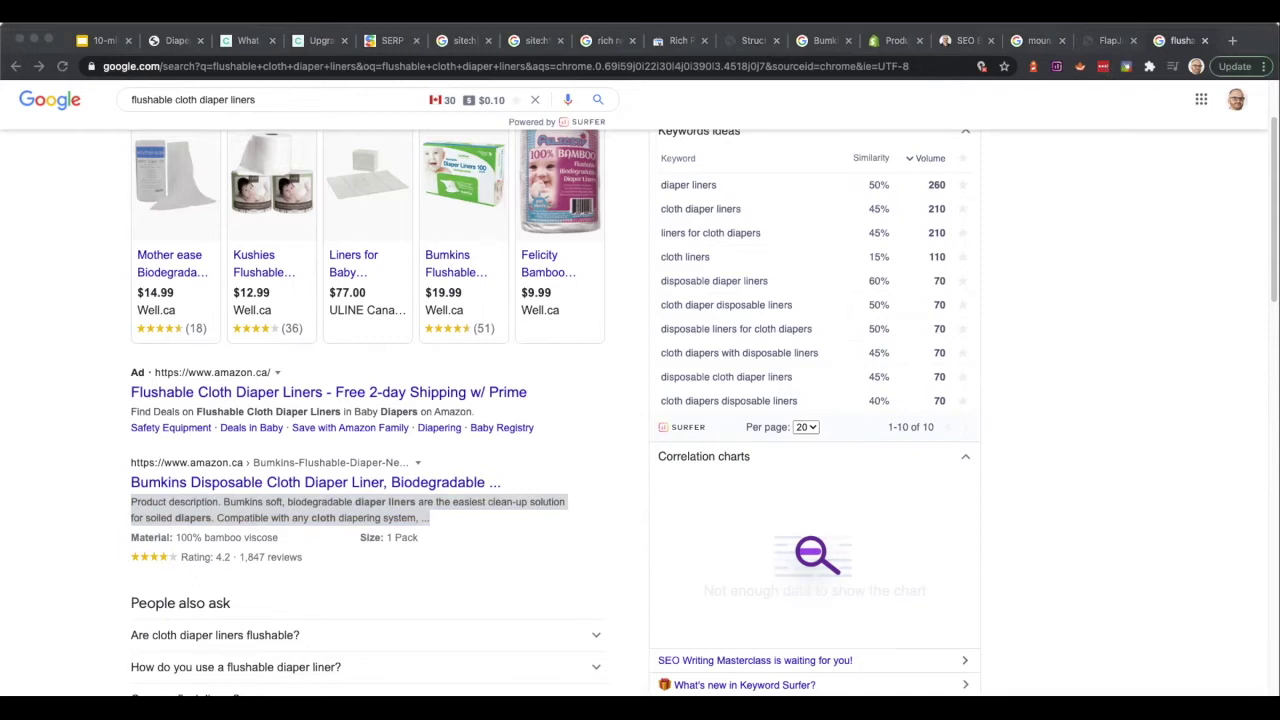
click(632, 66)
text(https://mountainlittles.com/products/diaper-liner-100-pack)
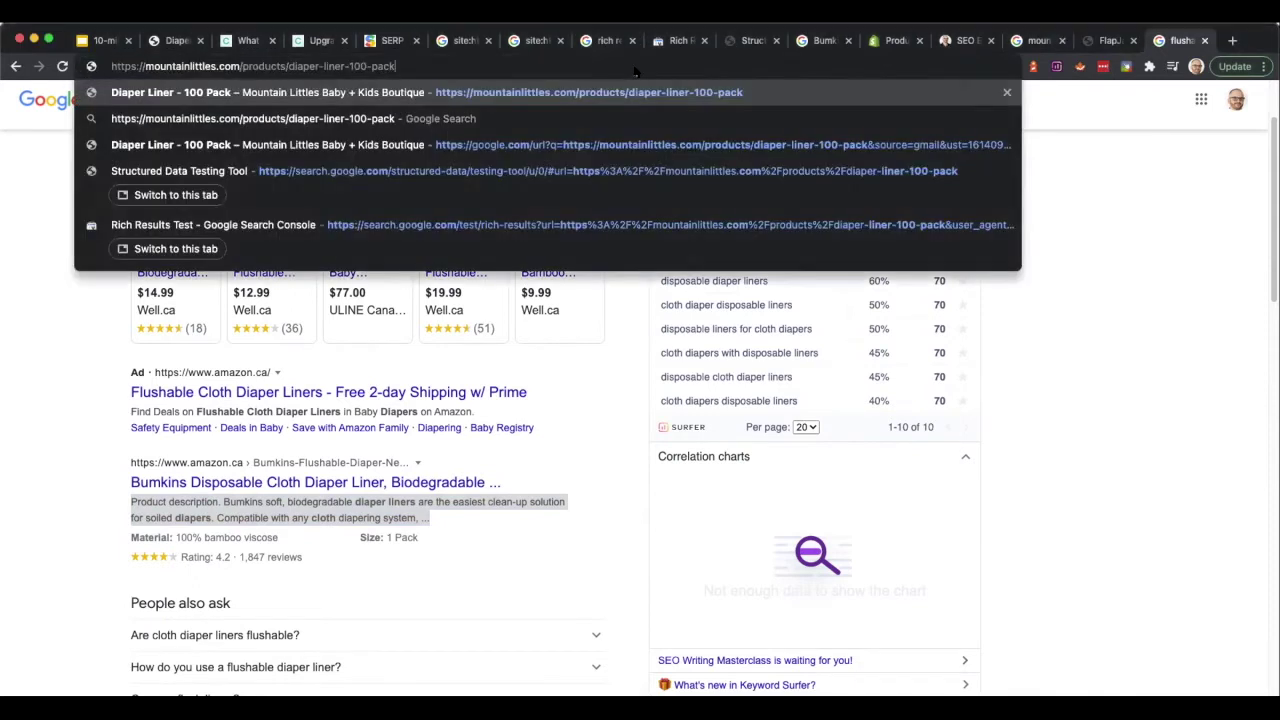
key(Return)
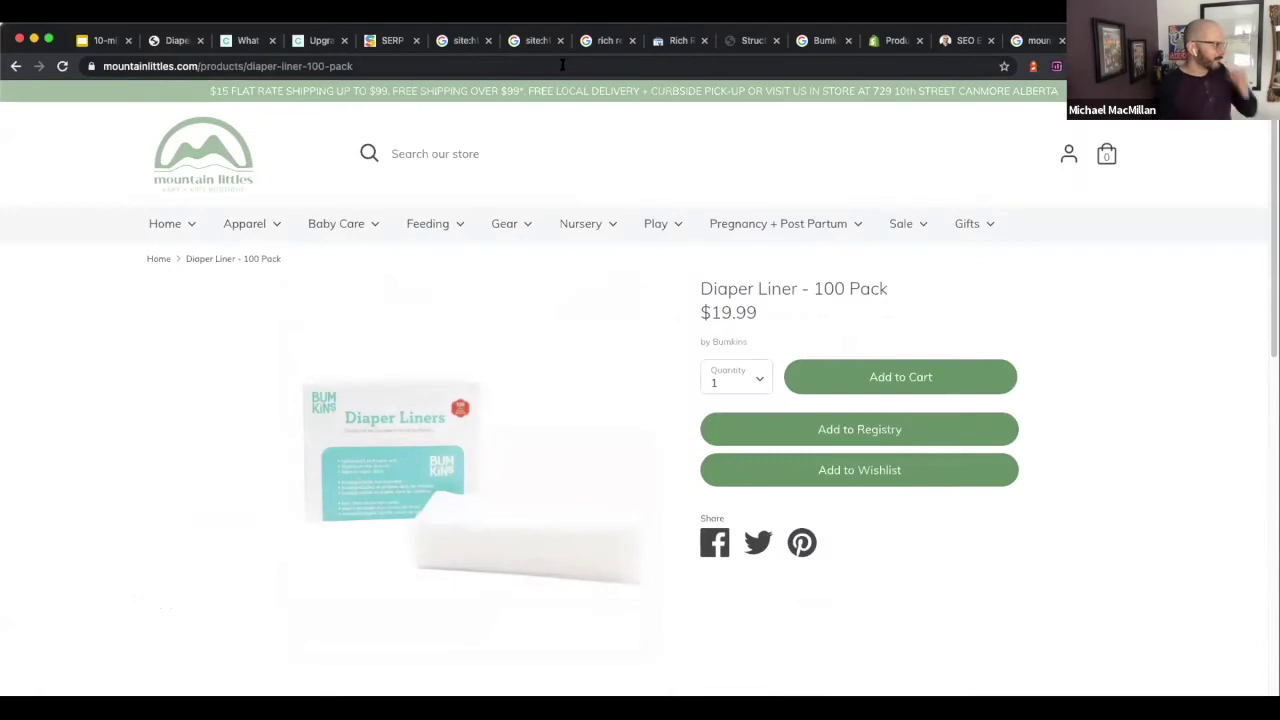
click(127, 62)
click(127, 62)
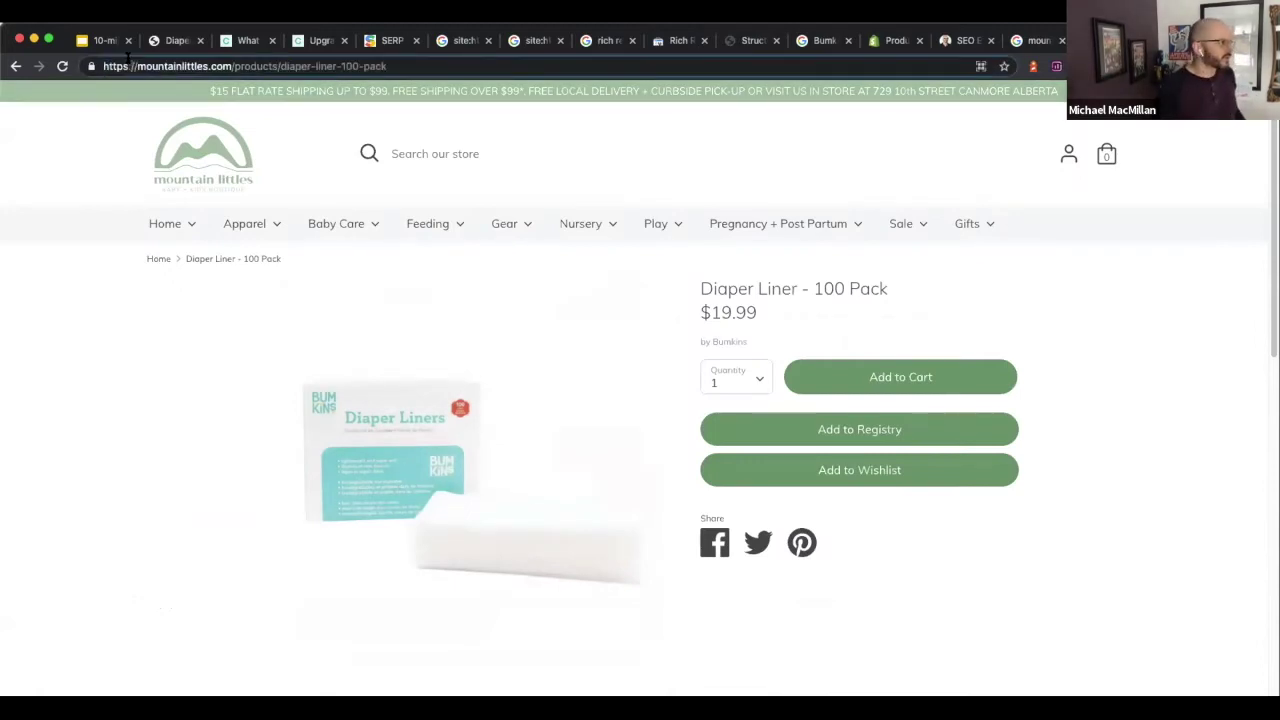
key(shift+Home)
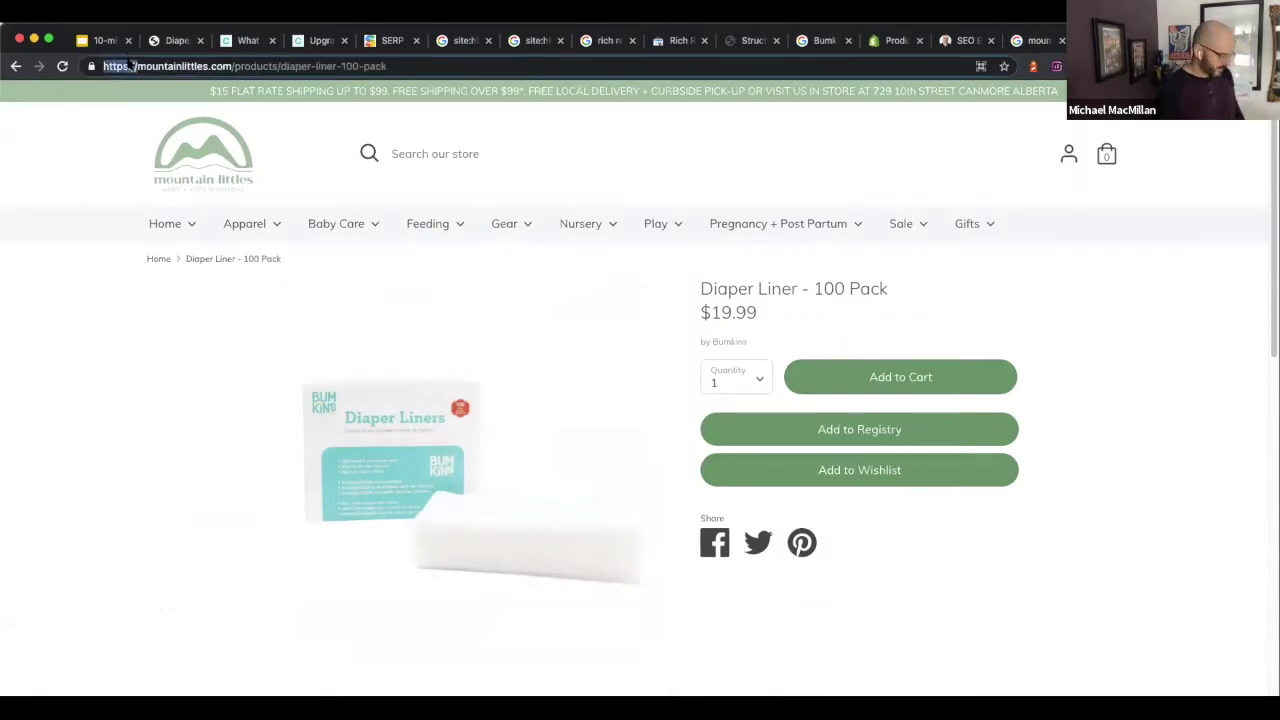
text(site:)
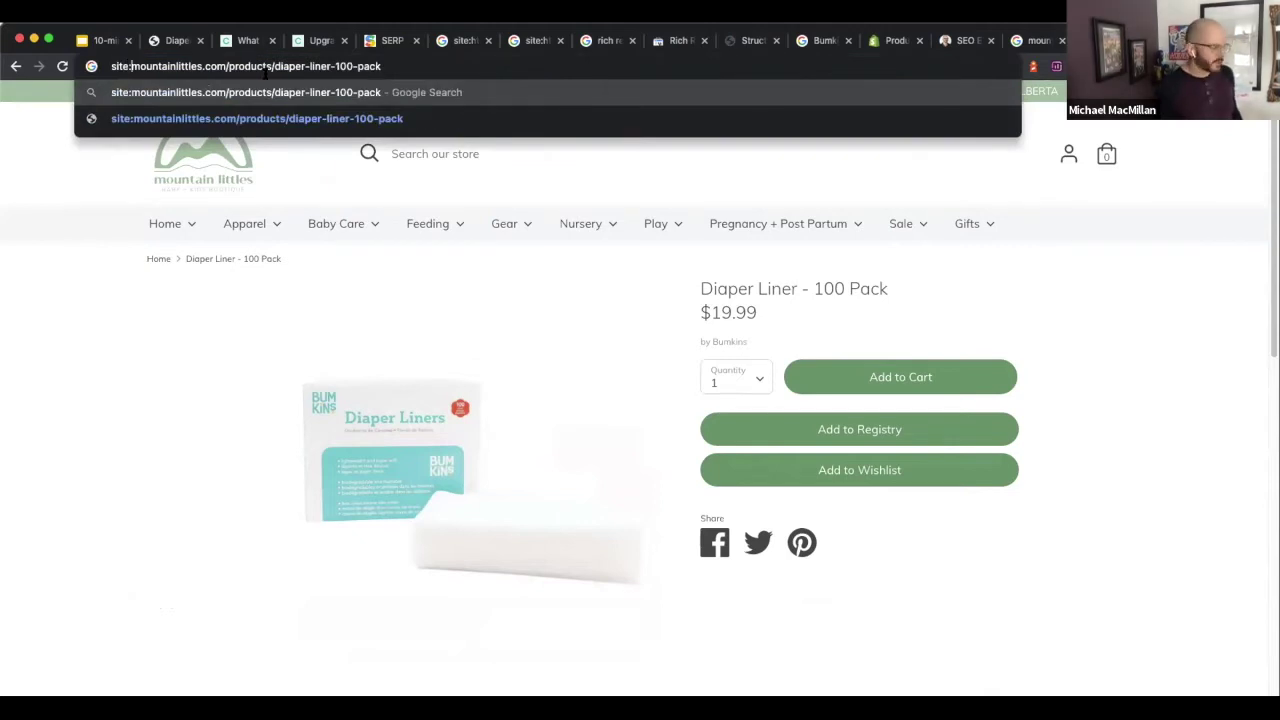
key(Return)
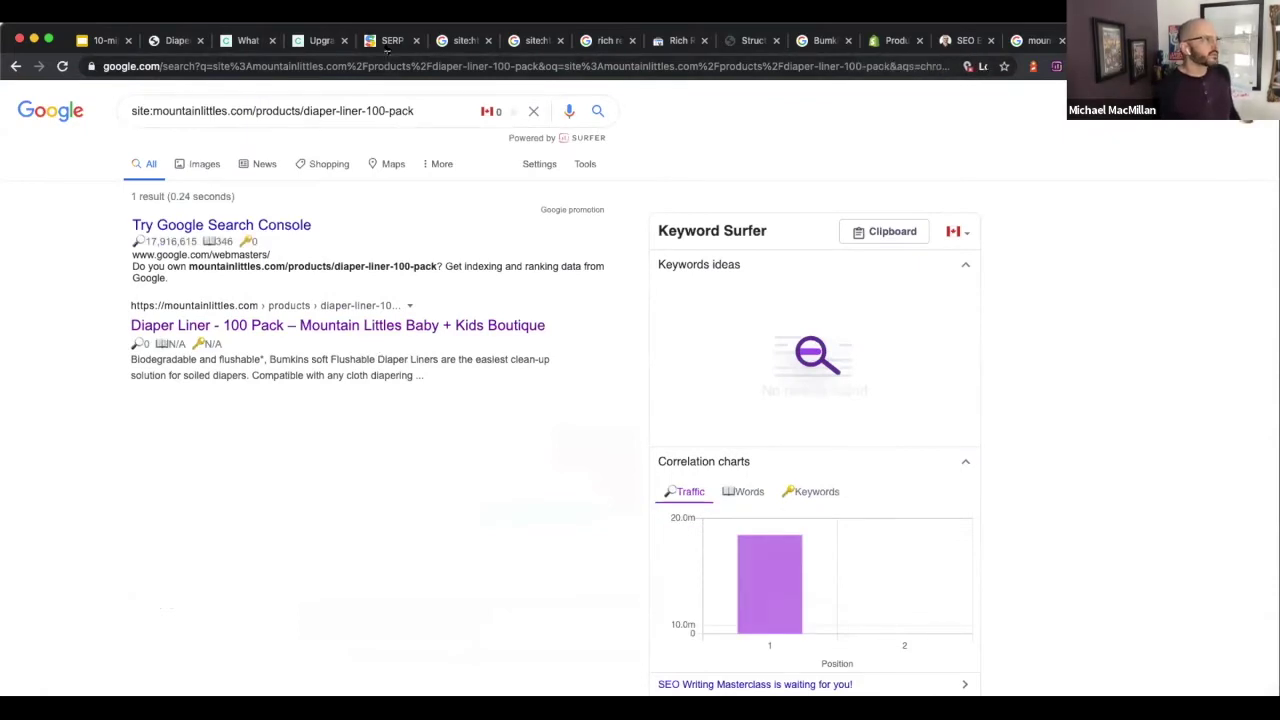
Switch to SERPsim, fetch the title and meta description of the diaper-liner-100-pack page, and review them against the snippet preview
click(386, 41)
key(super+w)
key(super+shift+t)
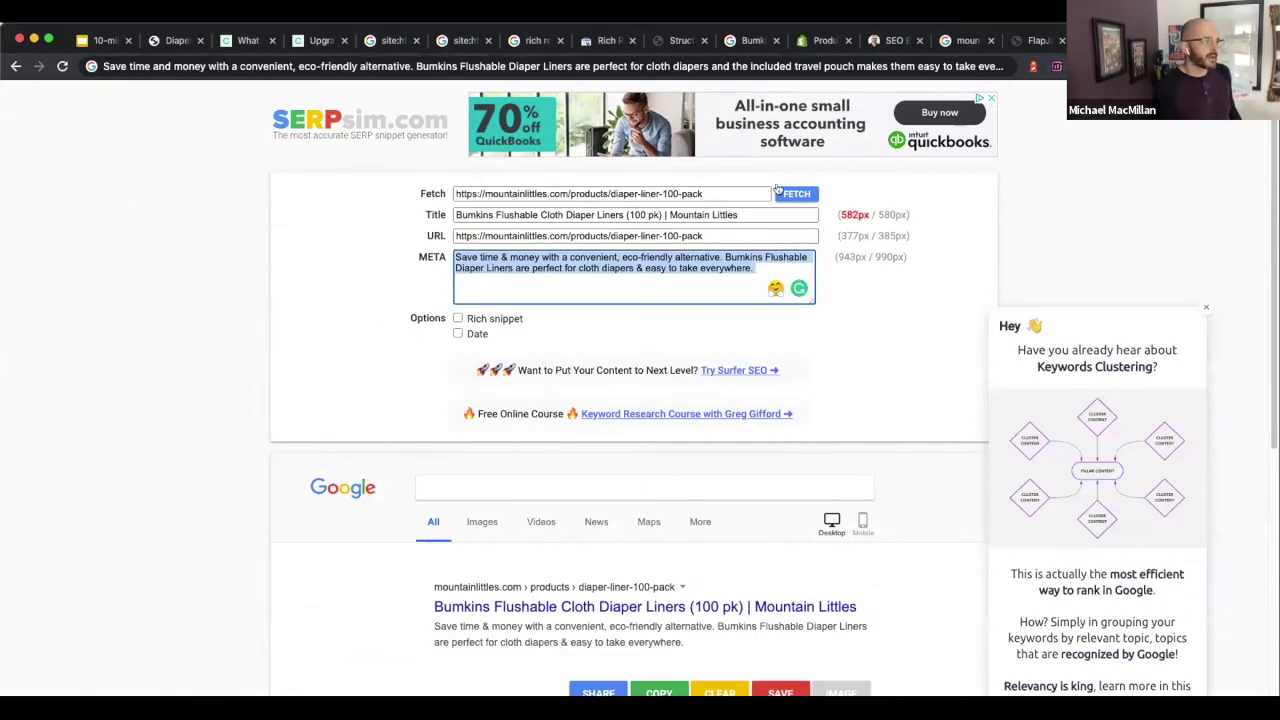
click(718, 192)
click(806, 196)
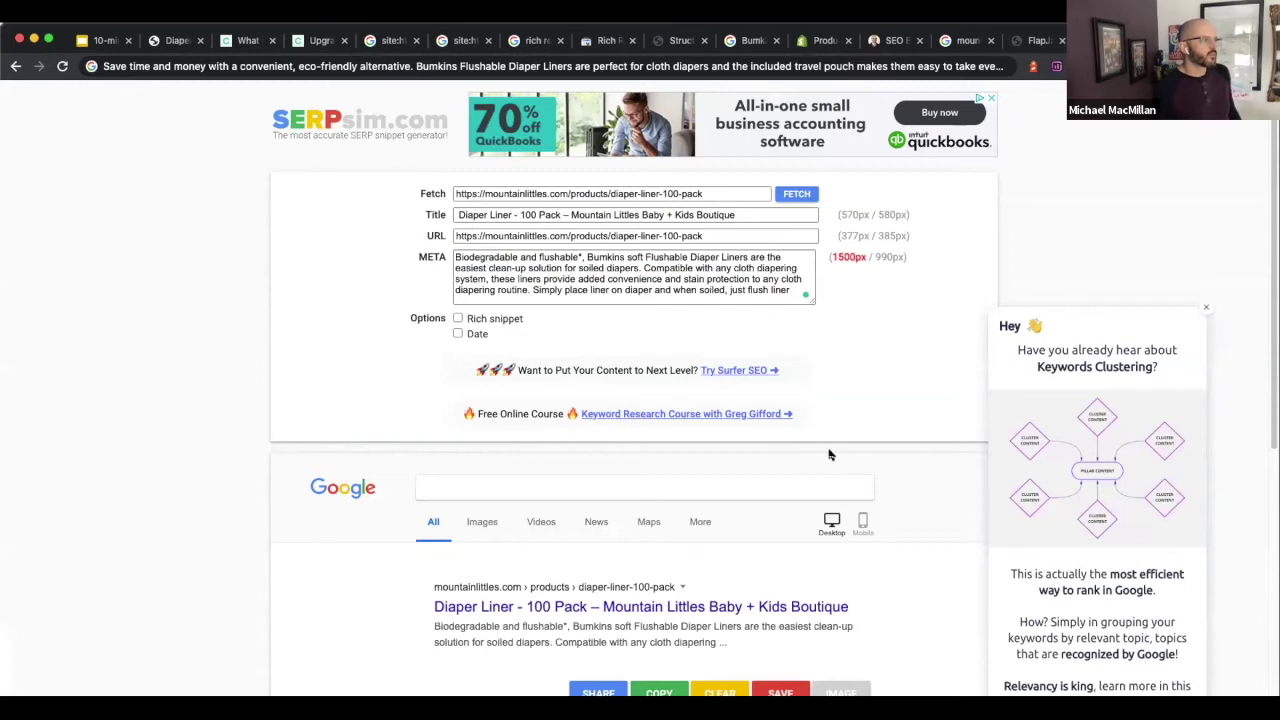
scroll(829, 451, down, 5)
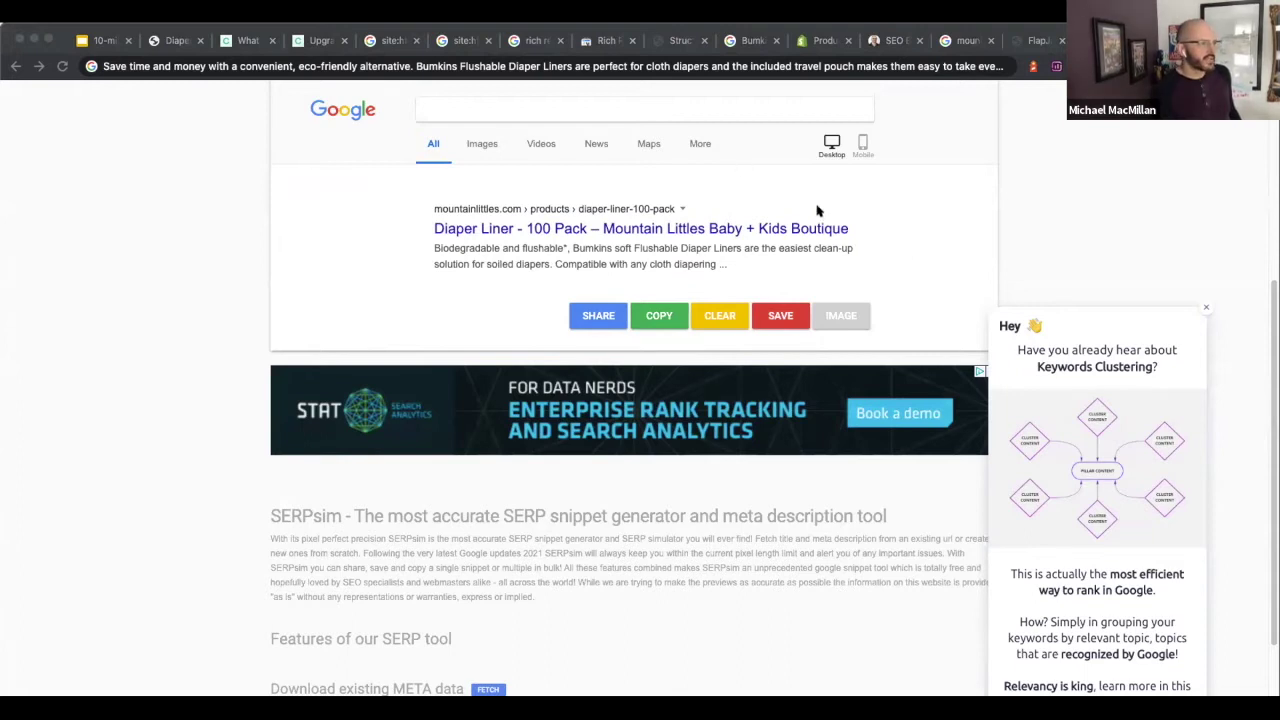
scroll(578, 204, up, 5)
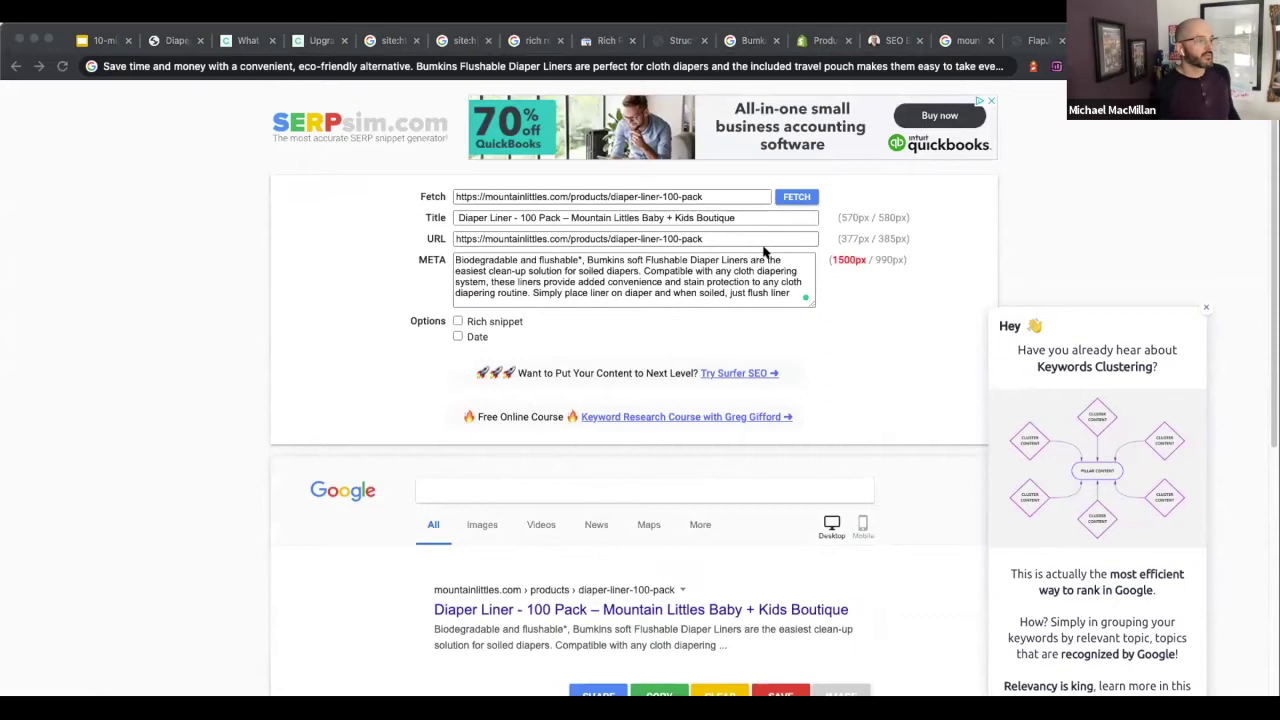
scroll(661, 340, down, 4)
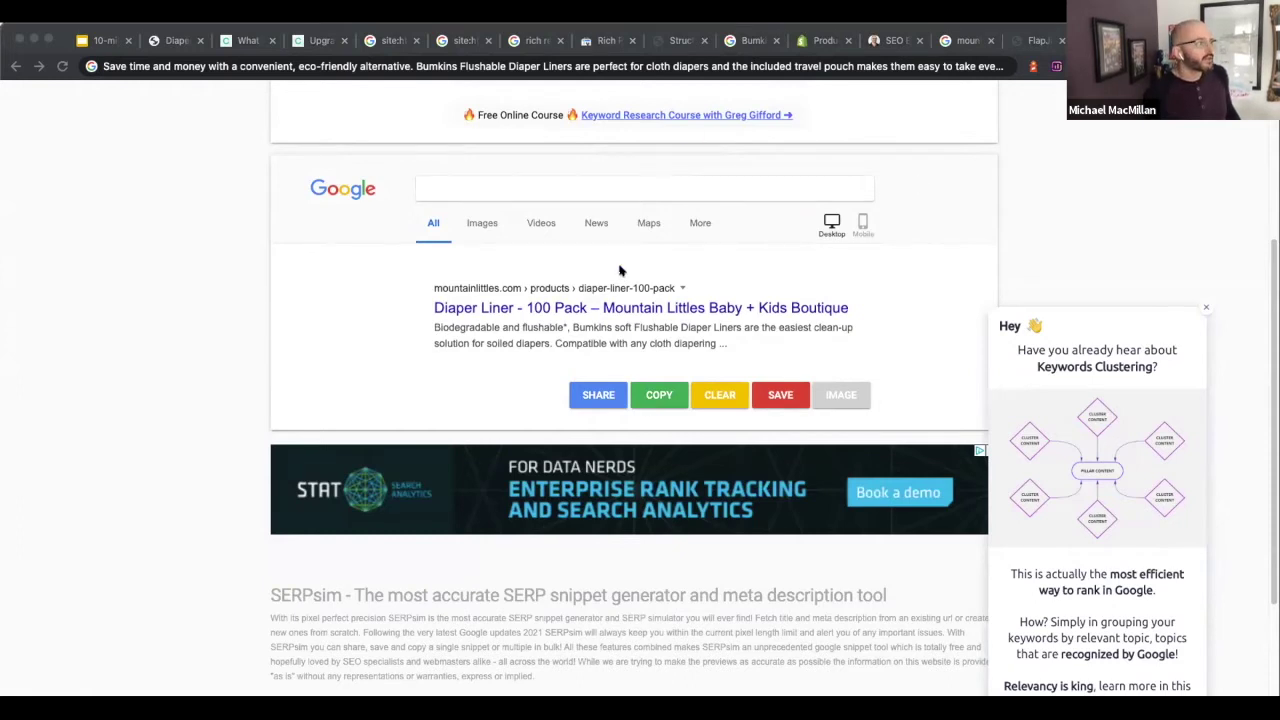
scroll(623, 271, up, 4)
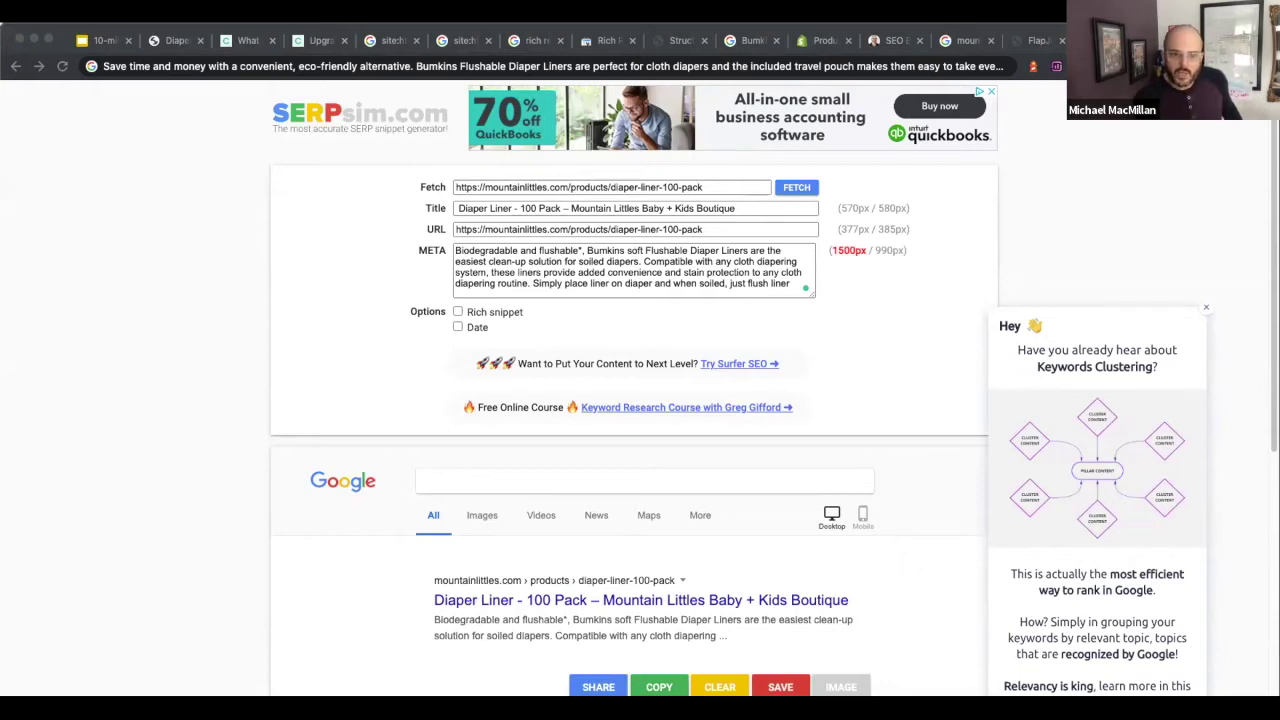
Remove "Baby + Kids Boutique" from the end of the snippet title and check the search preview
drag(735, 212, 783, 207)
click(636, 208)
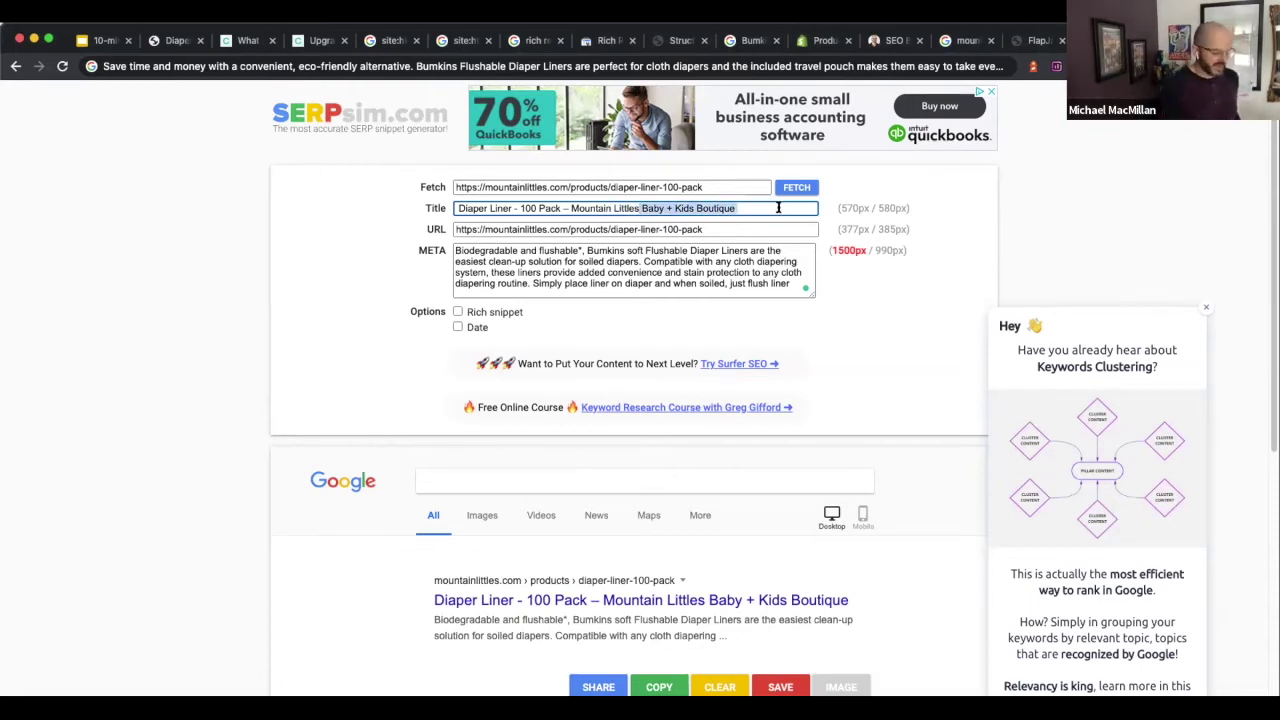
key(BackSpace)
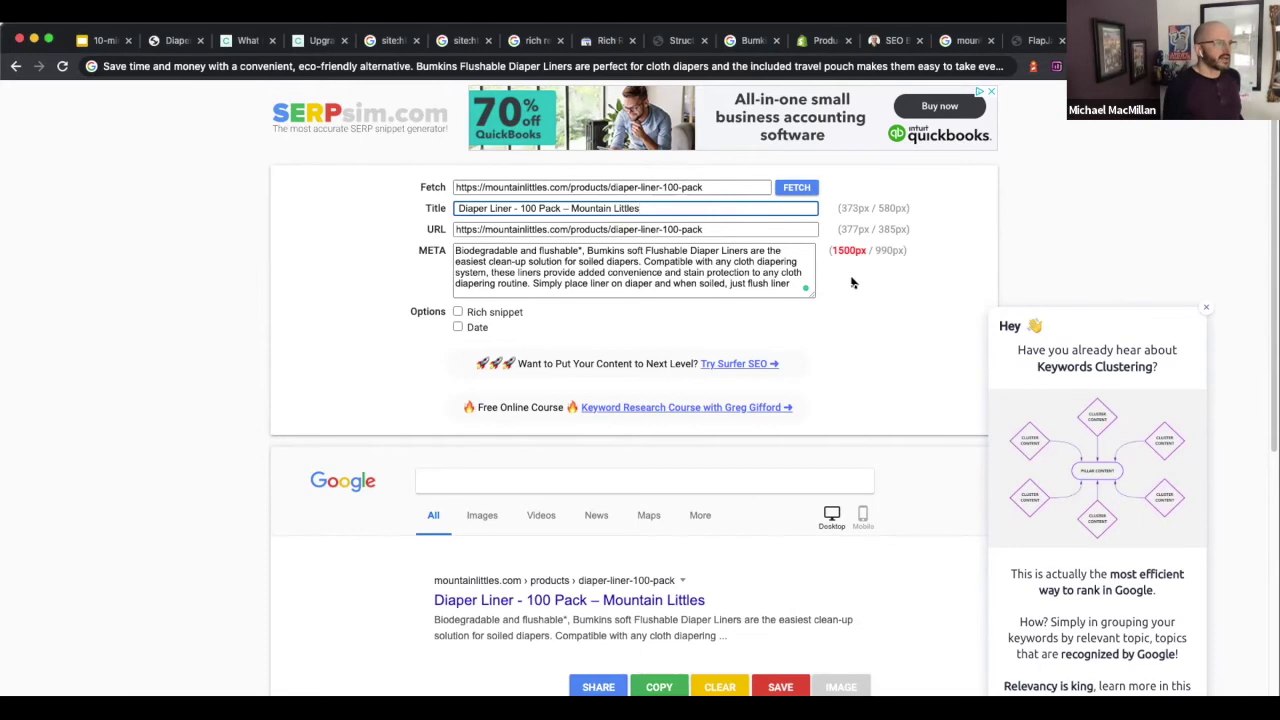
scroll(855, 283, down, 5)
scroll(923, 306, up, 1)
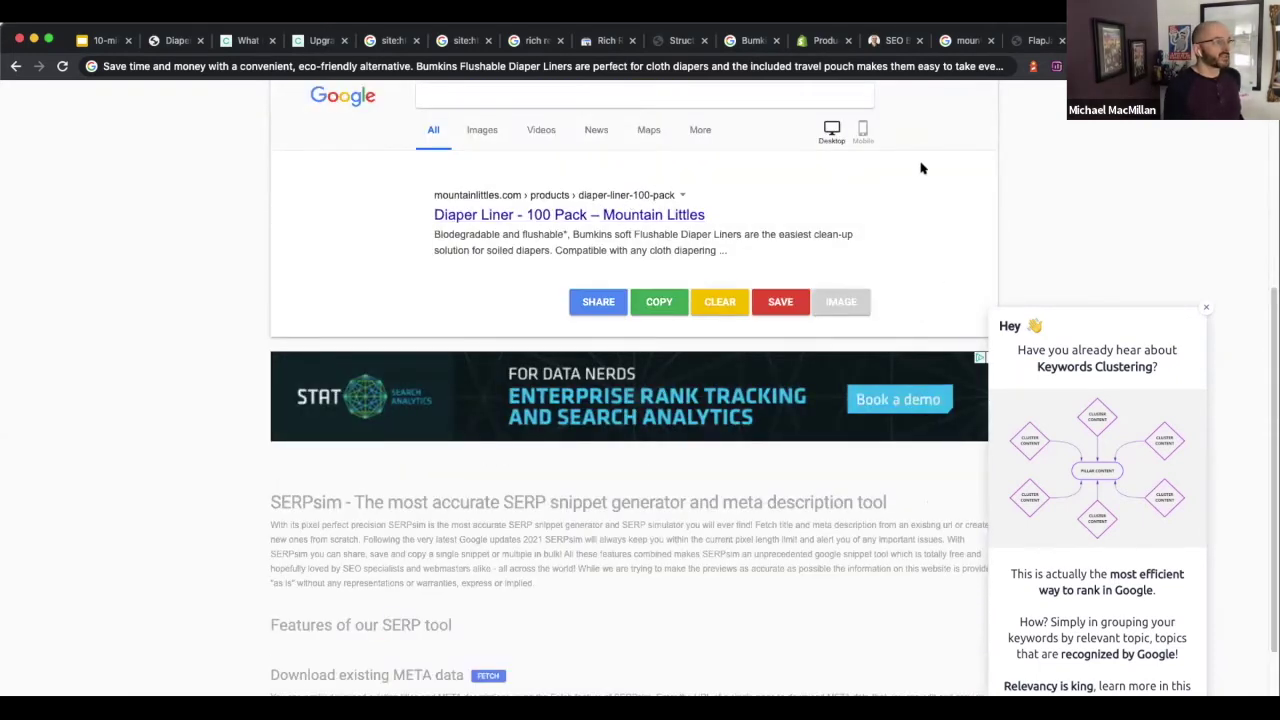
Shorten "100 Pack" in the snippet title to "(100 pk)" in parentheses
scroll(920, 166, up, 5)
click(561, 190)
key(BackSpace)
key(BackSpace)
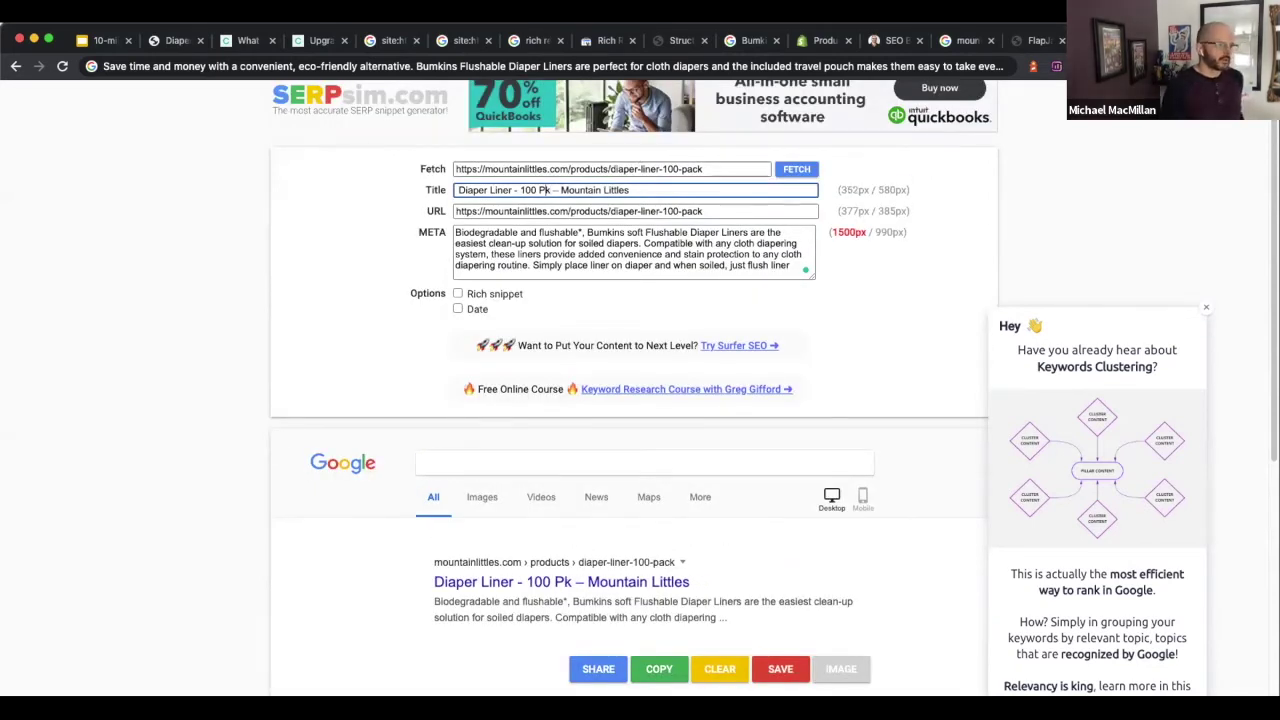
key(BackSpace)
text(p)
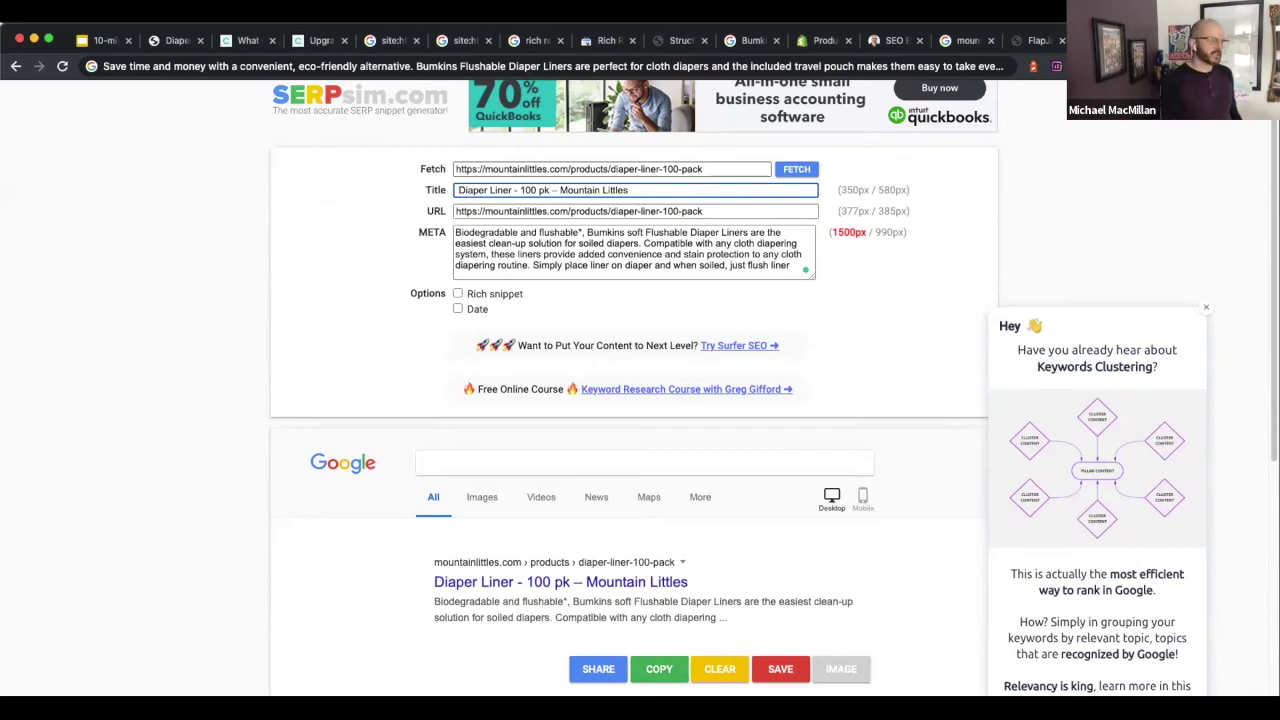
text())
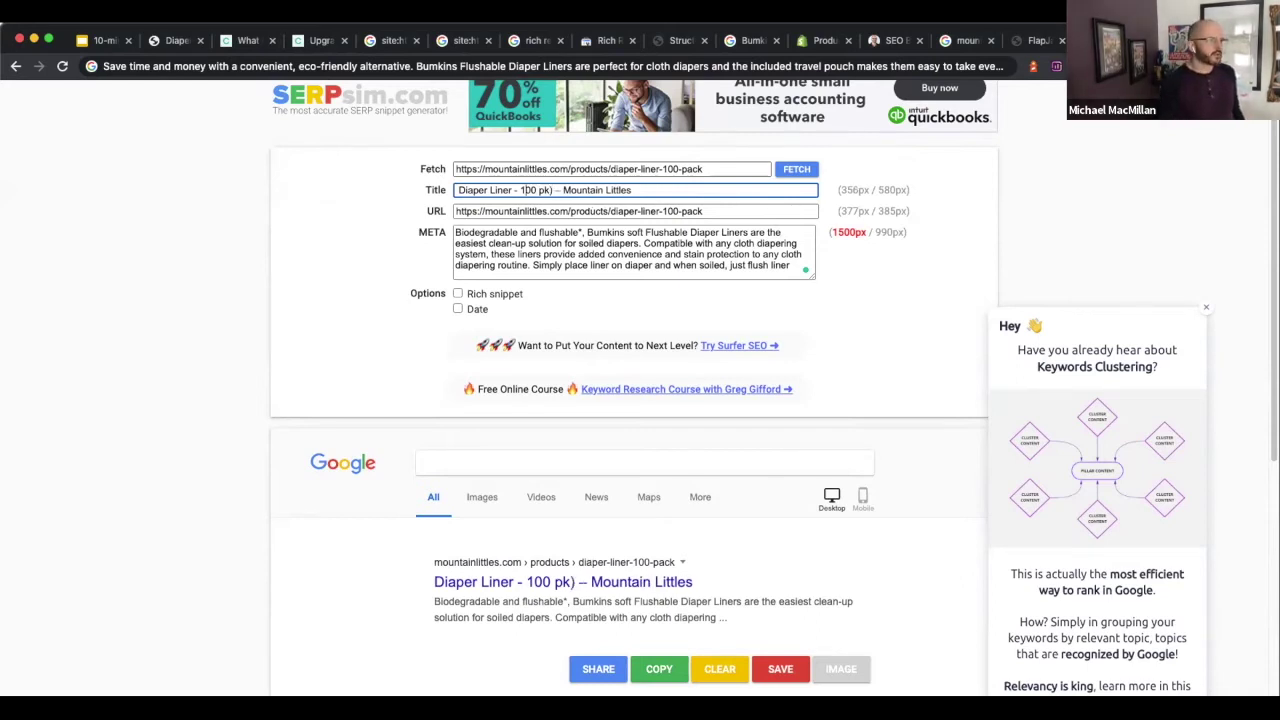
text(()
key(Right)
key(Right)
key(Right)
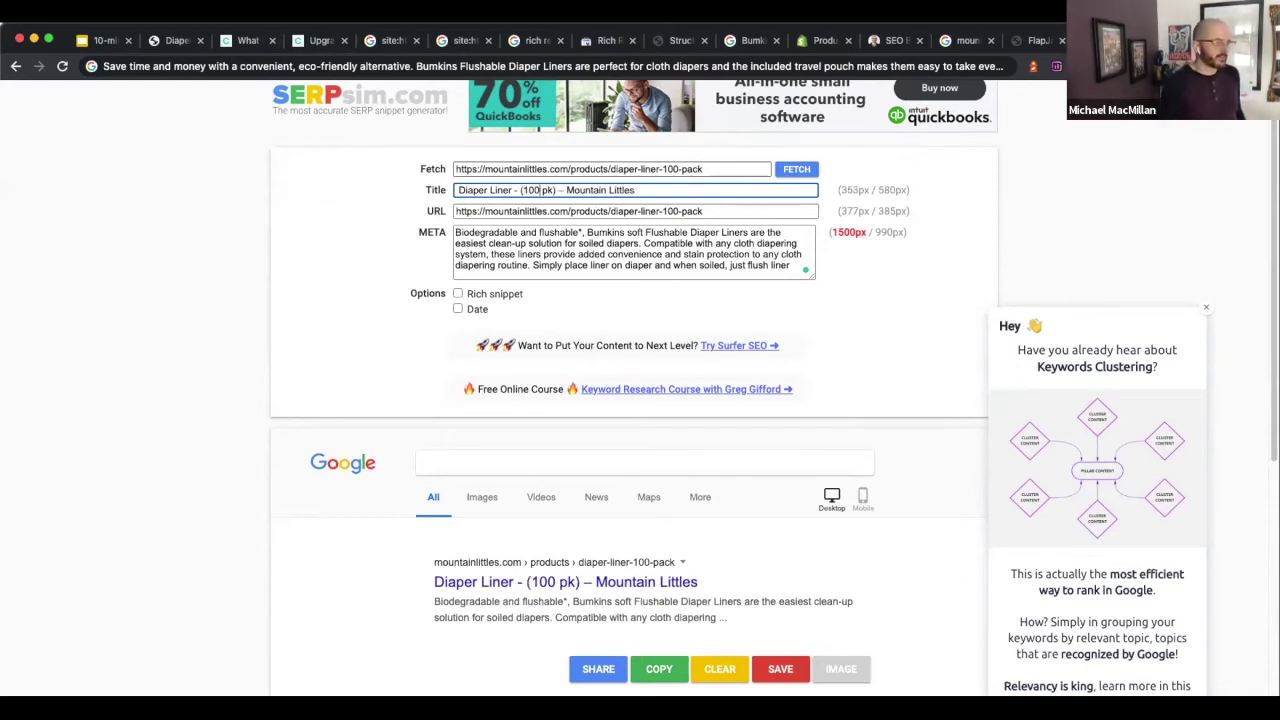
Replace the dash before "Mountain Littles" in the snippet title with a "|" separator and check the preview
key(BackSpace)
key(BackSpace)
text(|)
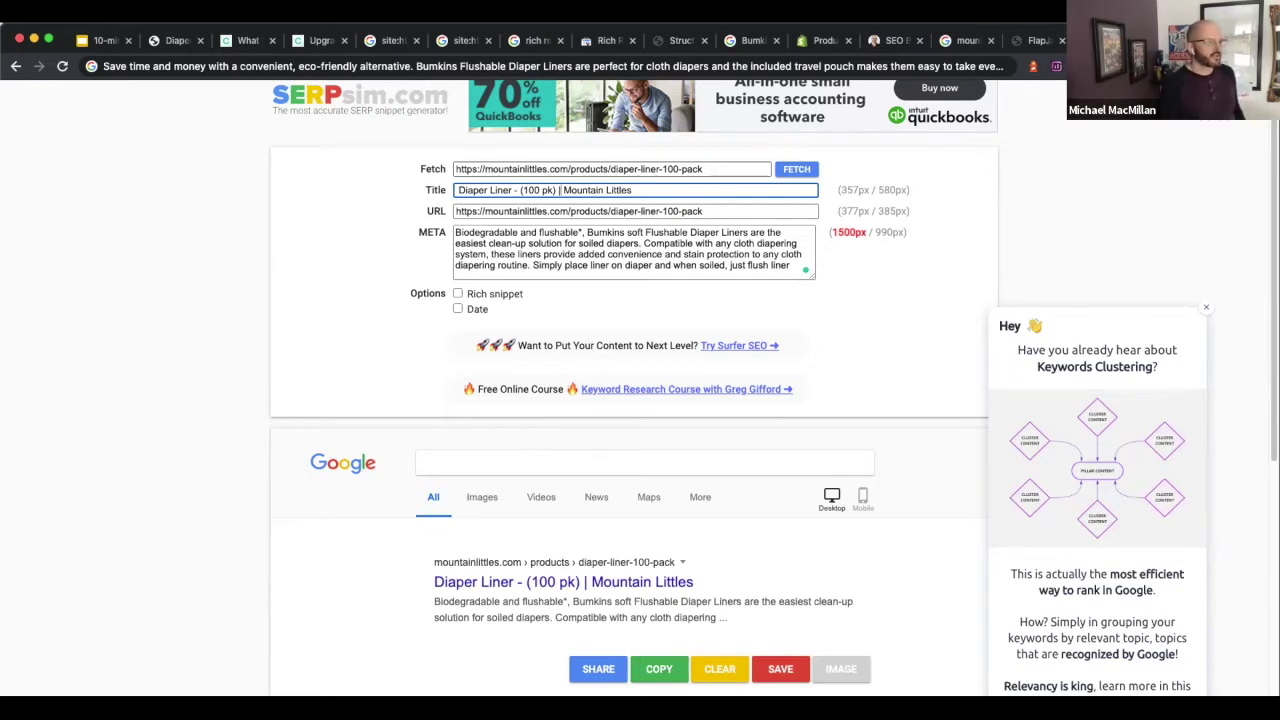
scroll(674, 500, down, 3)
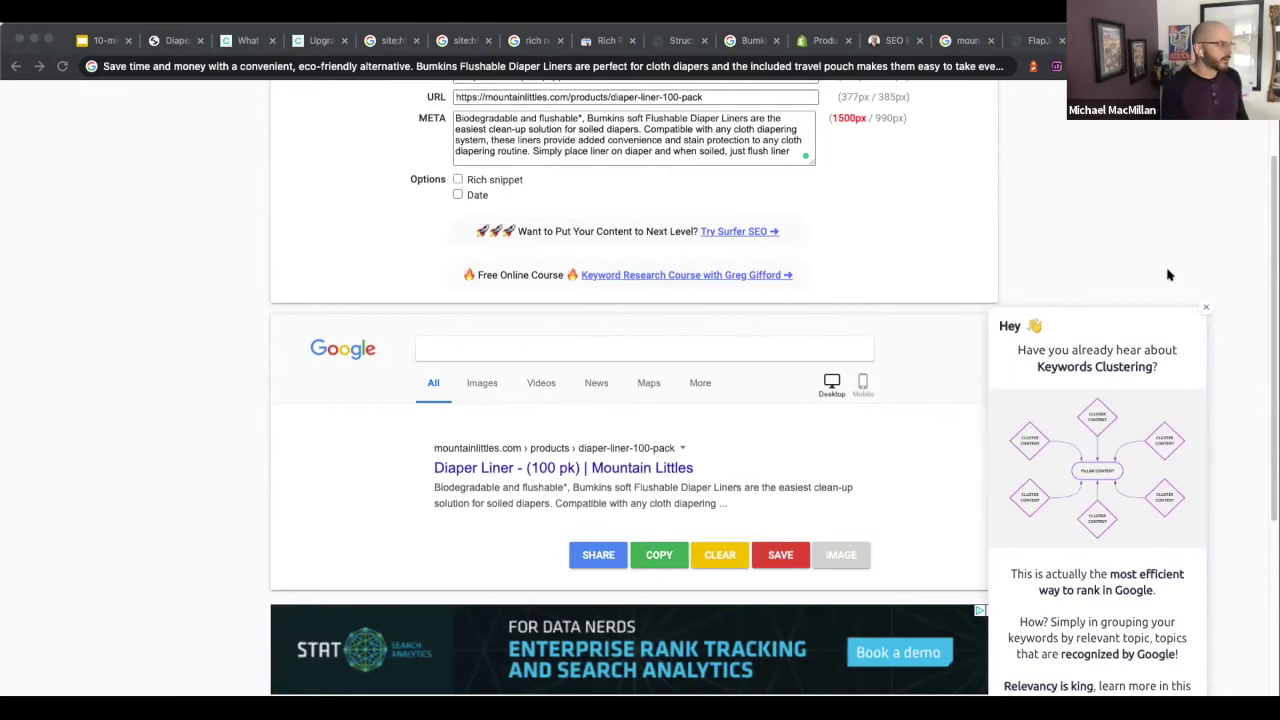
Replace "Diaper Liner -" in the snippet title with "Flushable Cloth Diaper Liners" and check the preview
scroll(557, 320, up, 2)
drag(517, 217, 393, 217)
text(Flushable Cloth Diaper Liners)
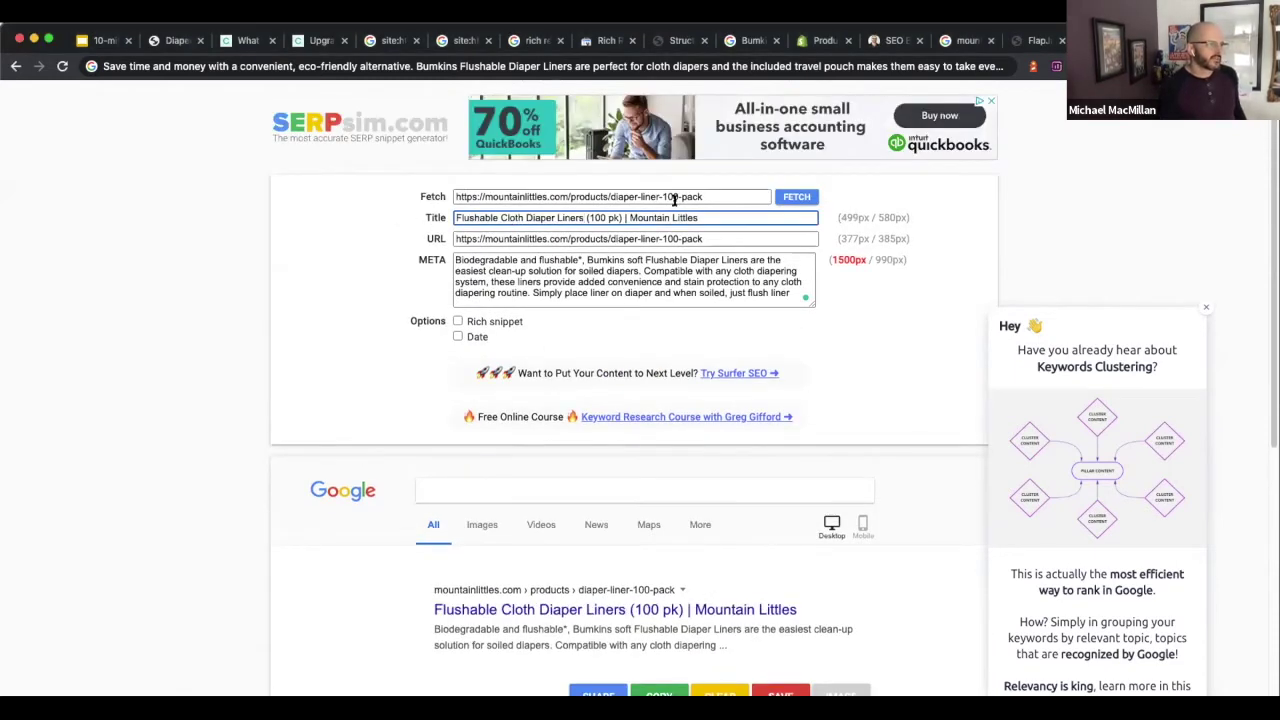
scroll(617, 360, down, 2)
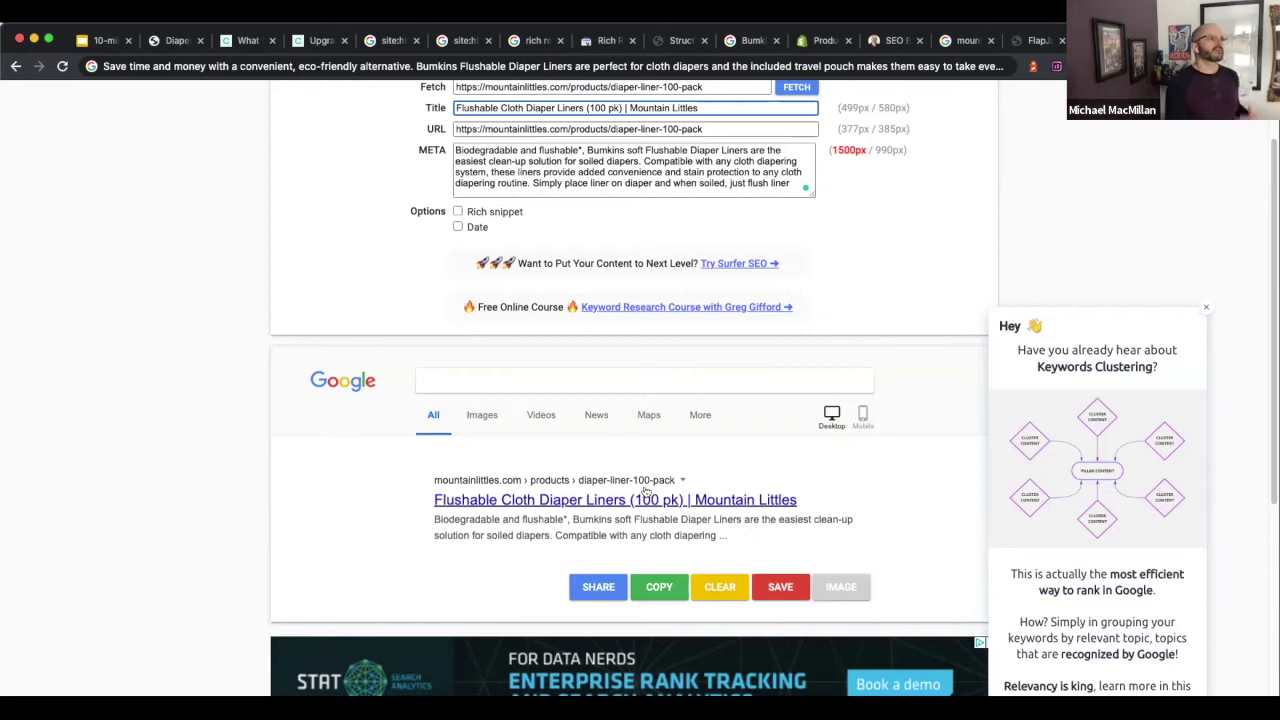
Copy "Bumkins" from the meta description to the start of the snippet title and review the full title in the preview
double_click(622, 150)
key(super+c)
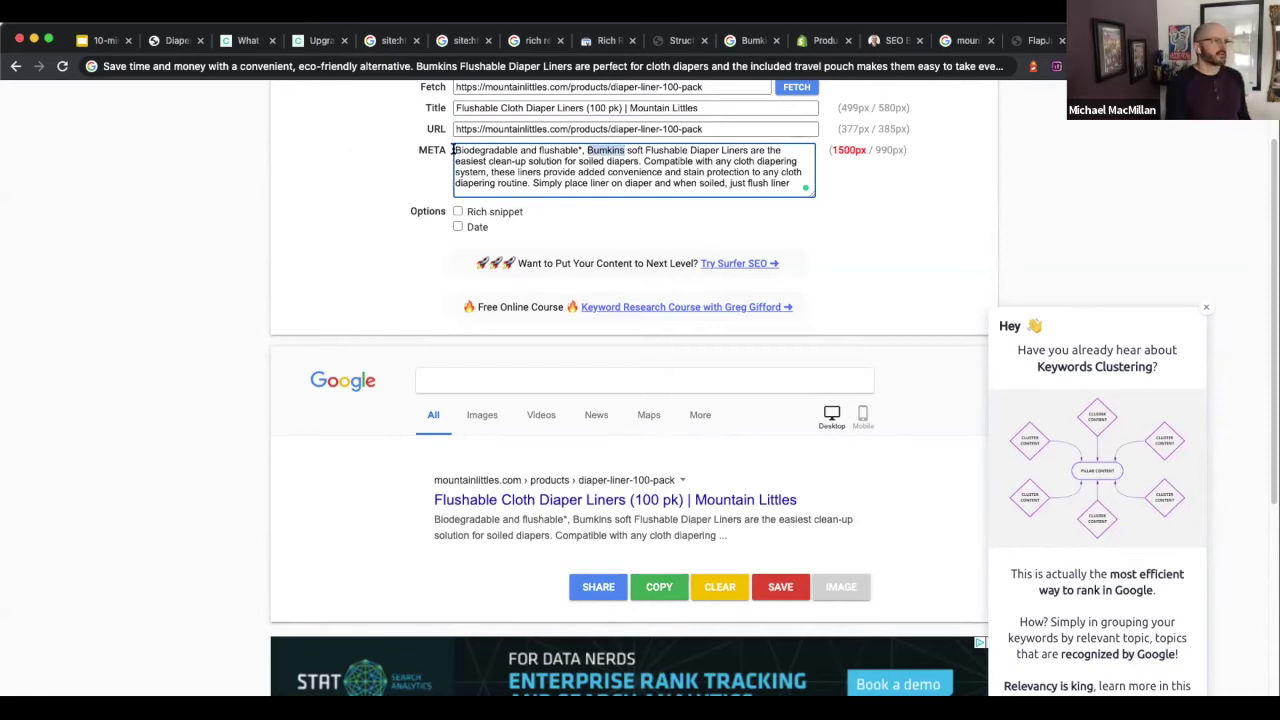
click(538, 104)
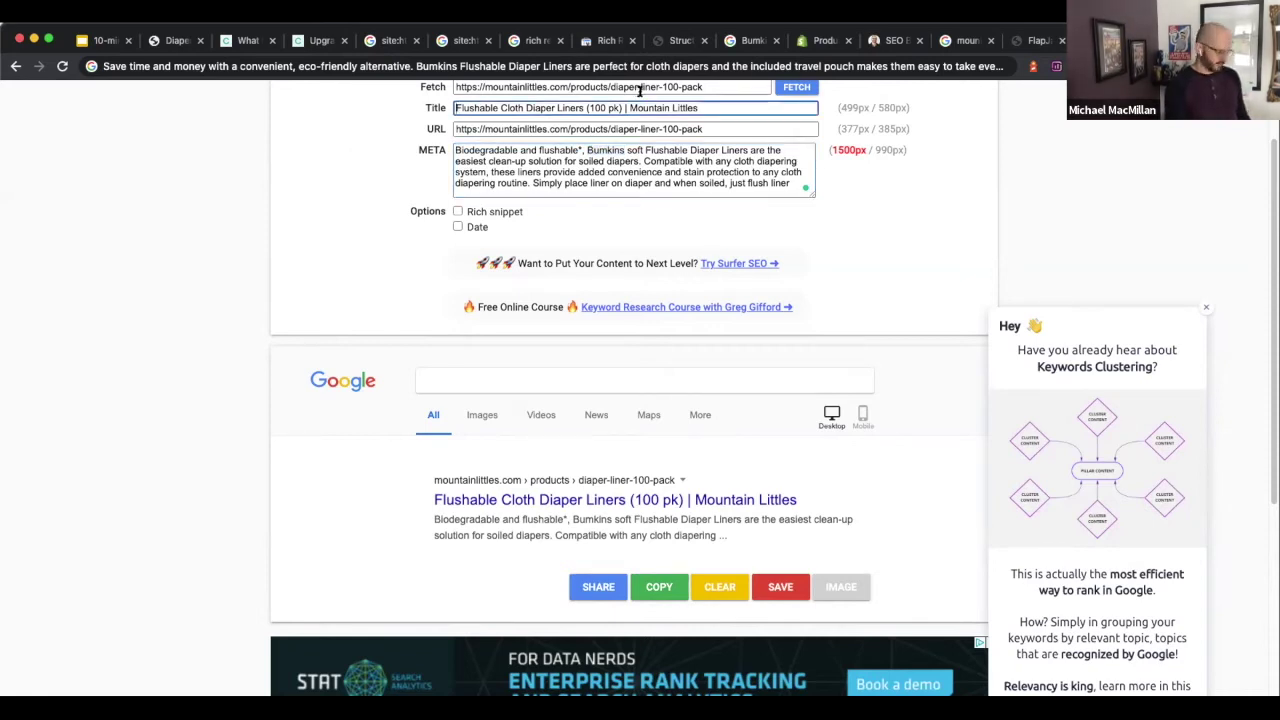
key(super+v)
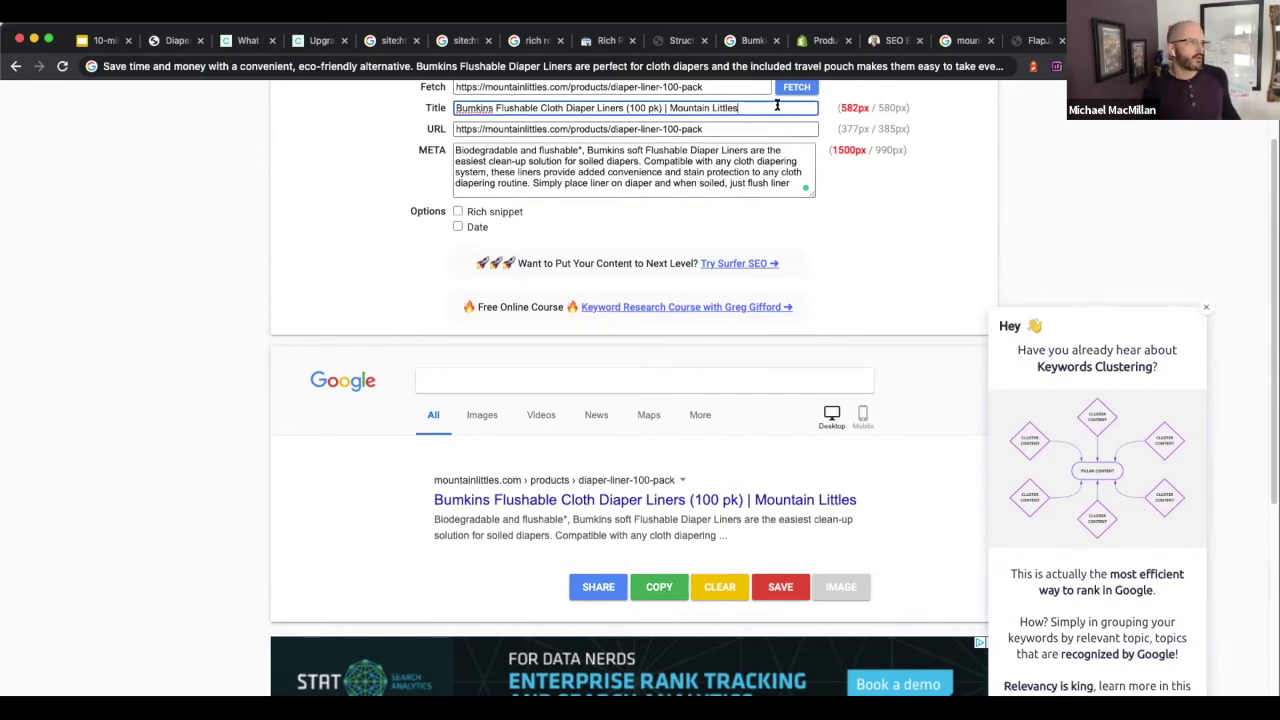
drag(784, 103, 452, 105)
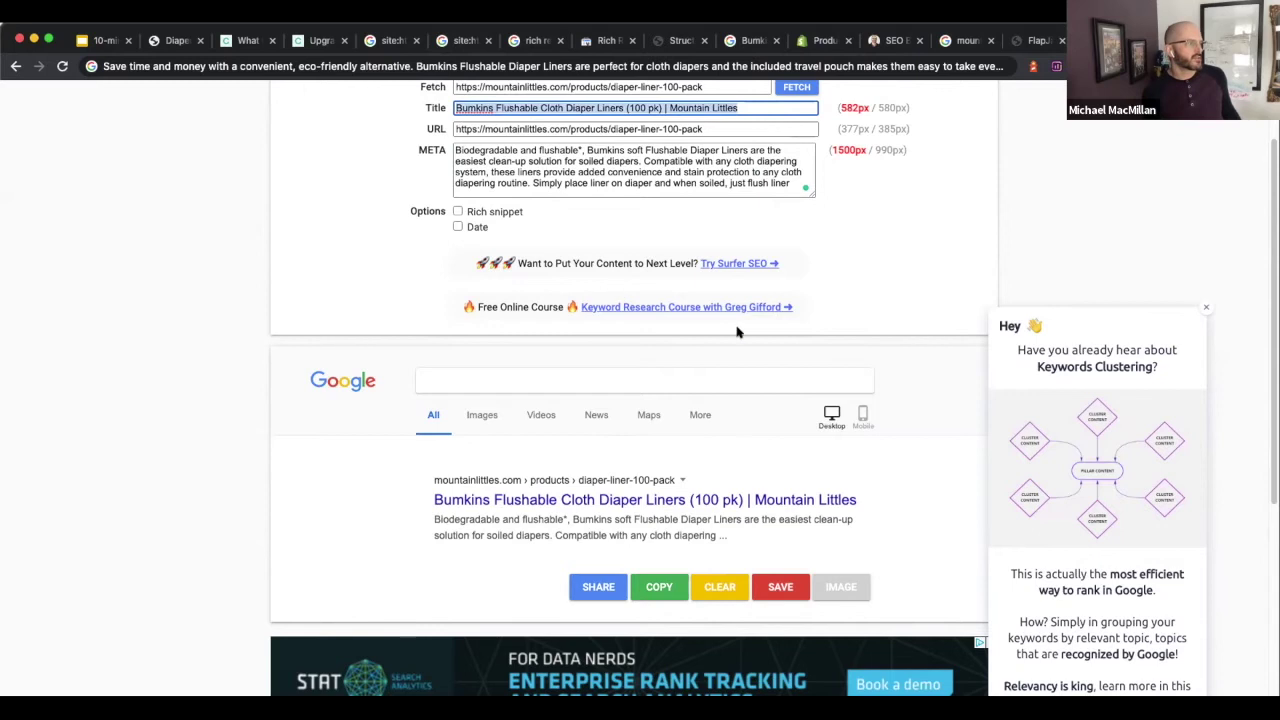
scroll(846, 326, down, 2)
scroll(846, 326, up, 2)
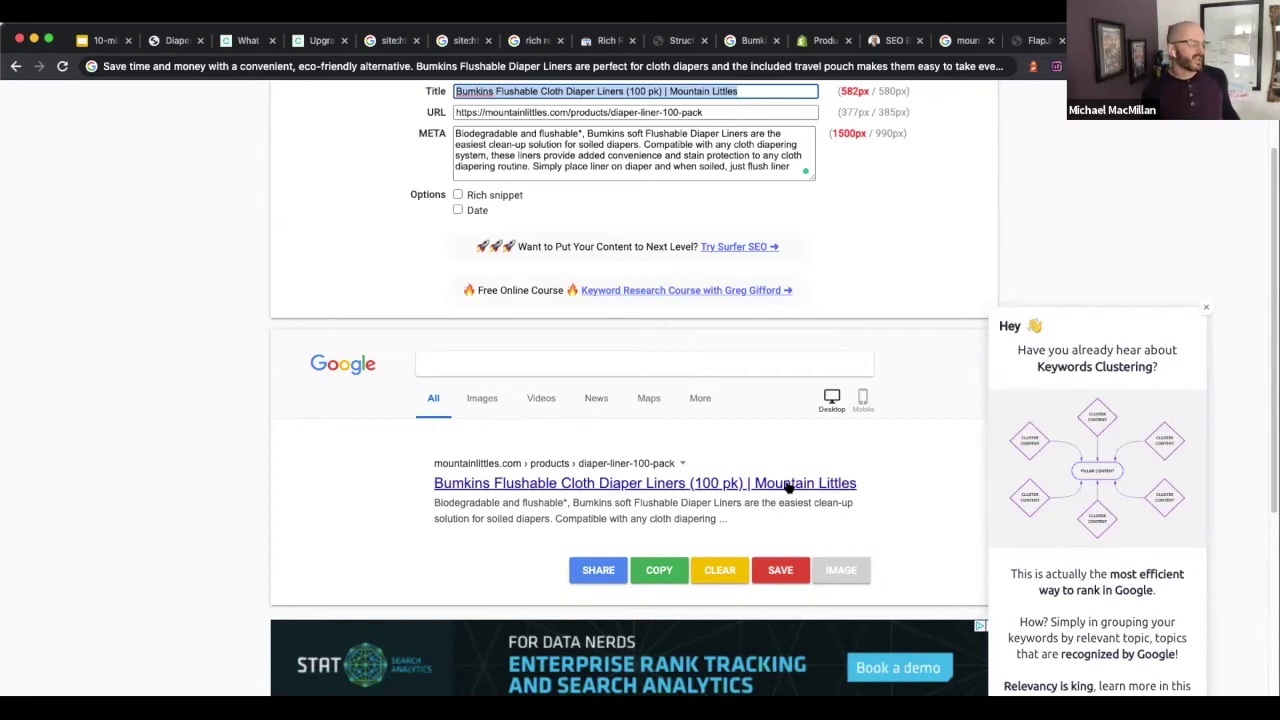
click(622, 91)
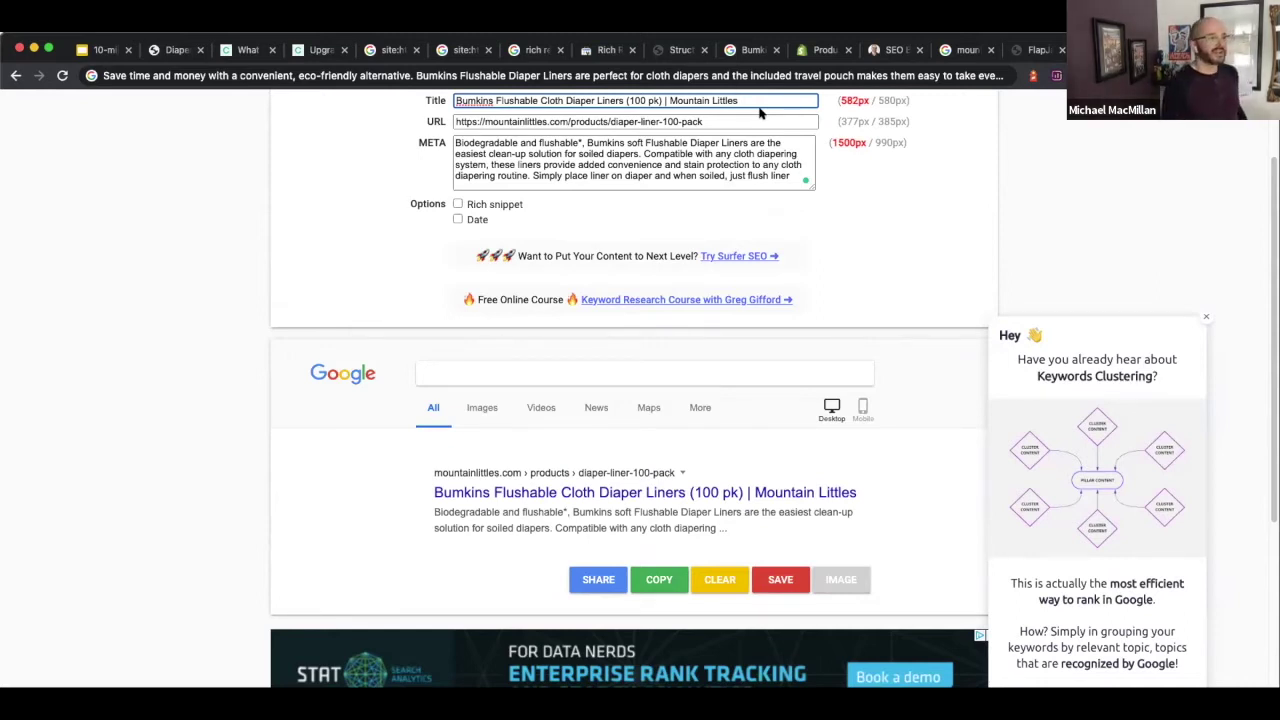
Compare the draft snippet title and meta description with the diaper liner page's current Google listing
drag(668, 101, 736, 104)
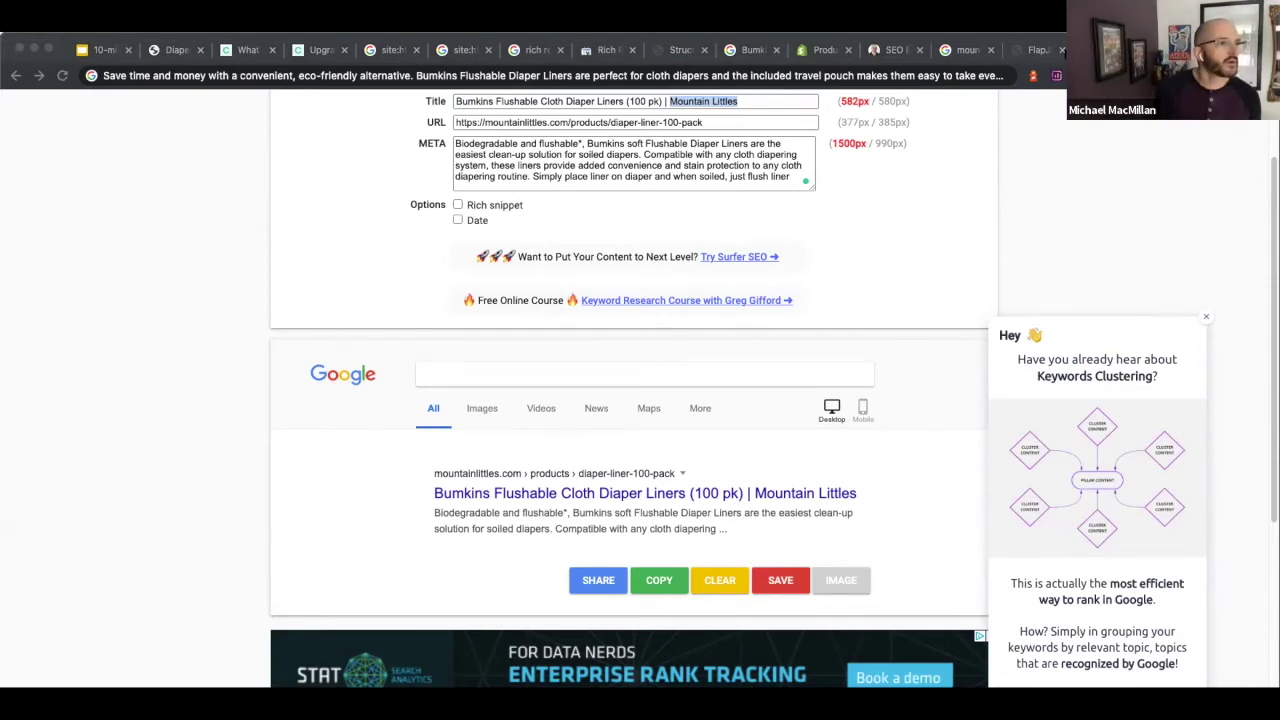
click(455, 49)
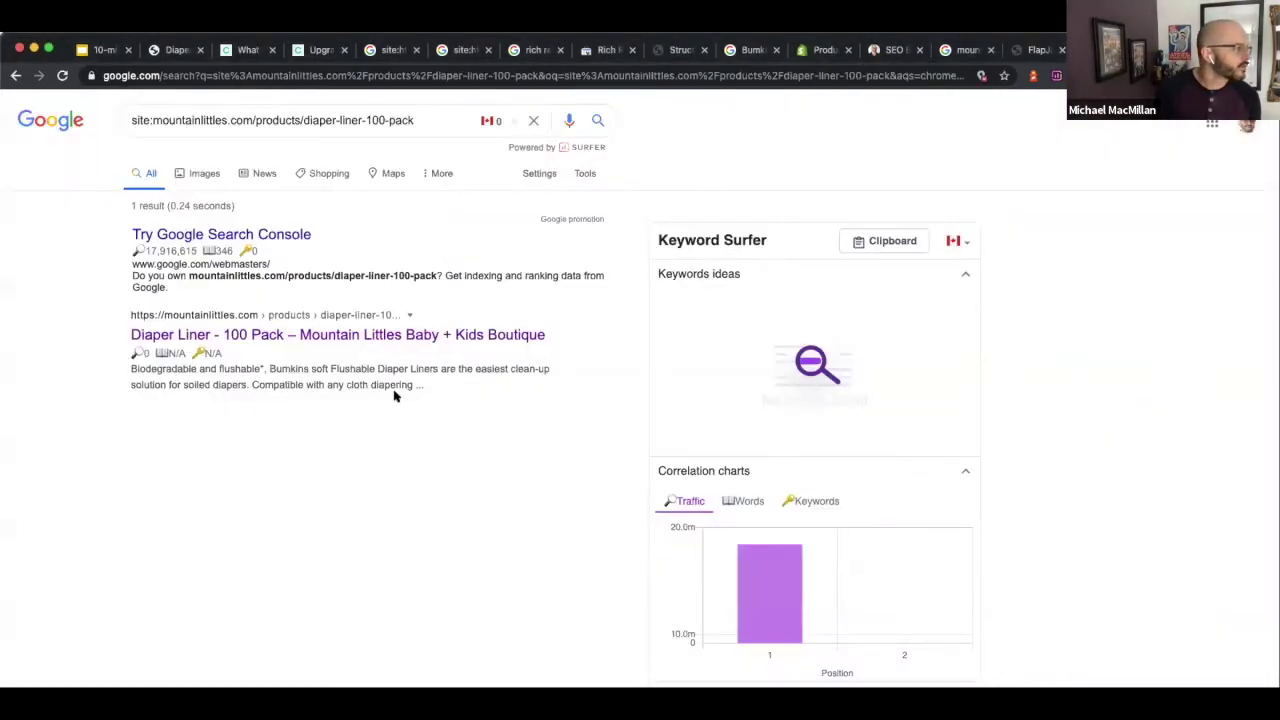
key(ctrl+shift+Tab)
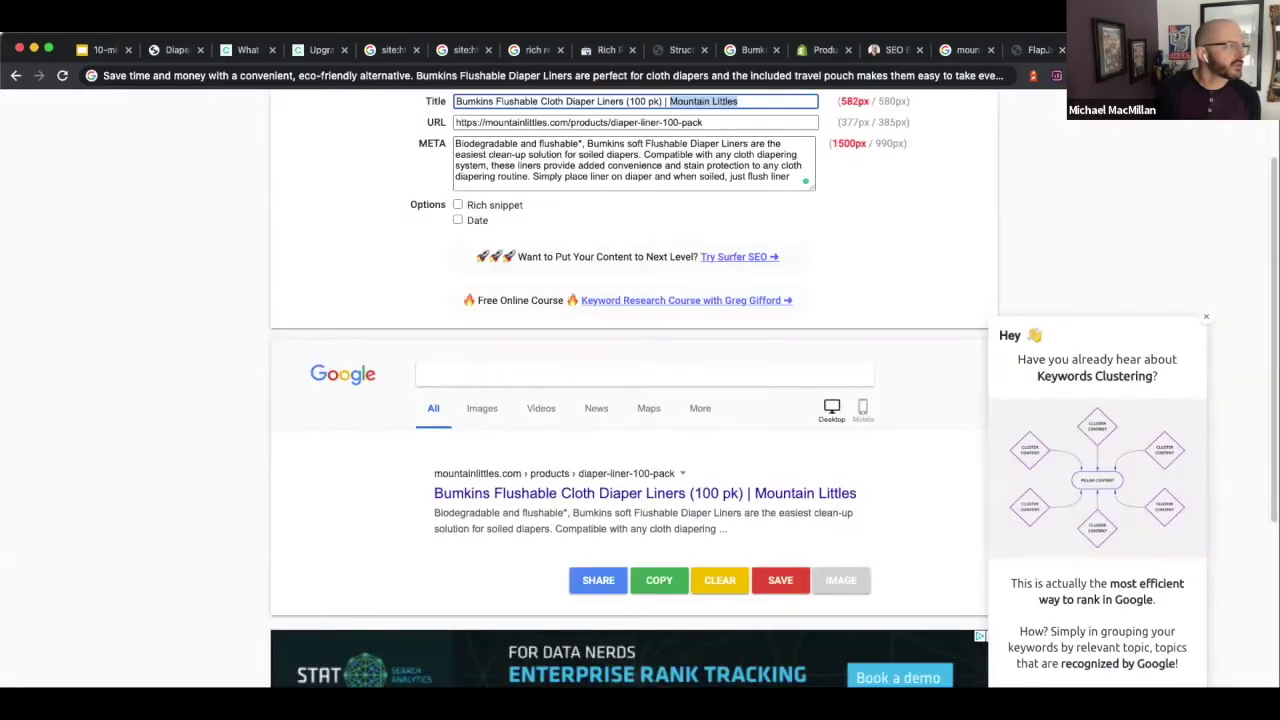
scroll(741, 300, down, 3)
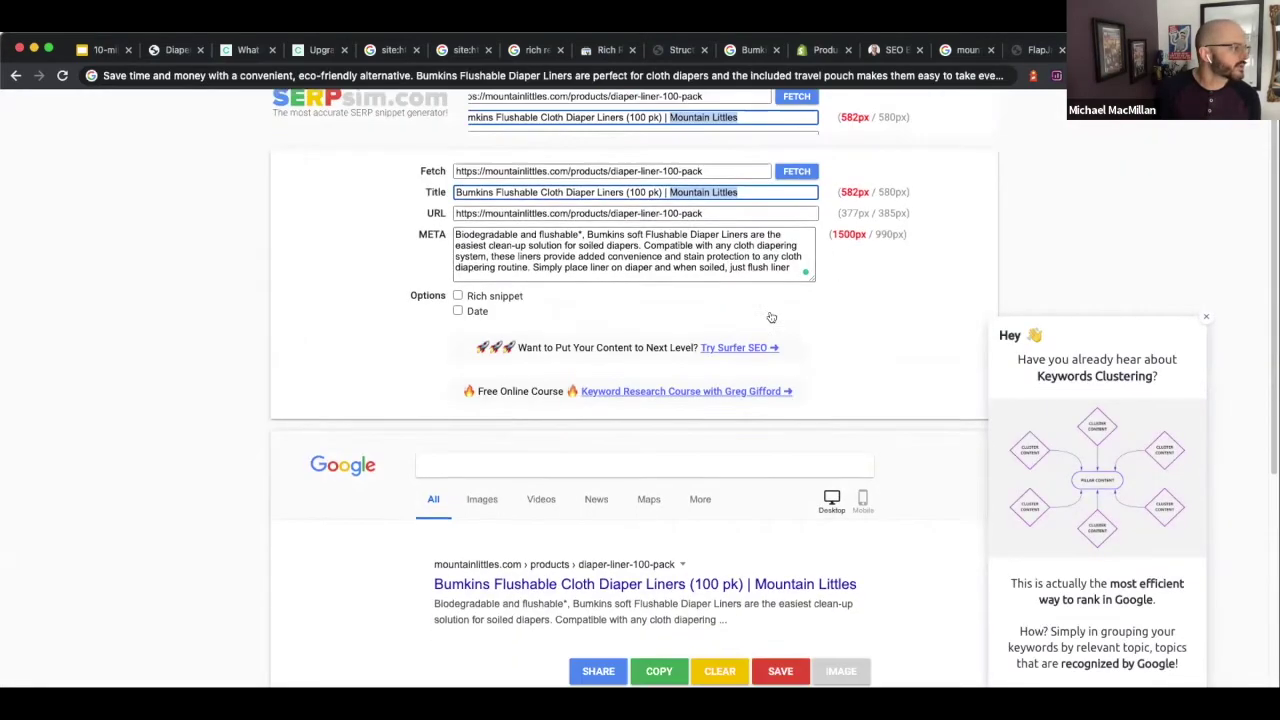
click(588, 172)
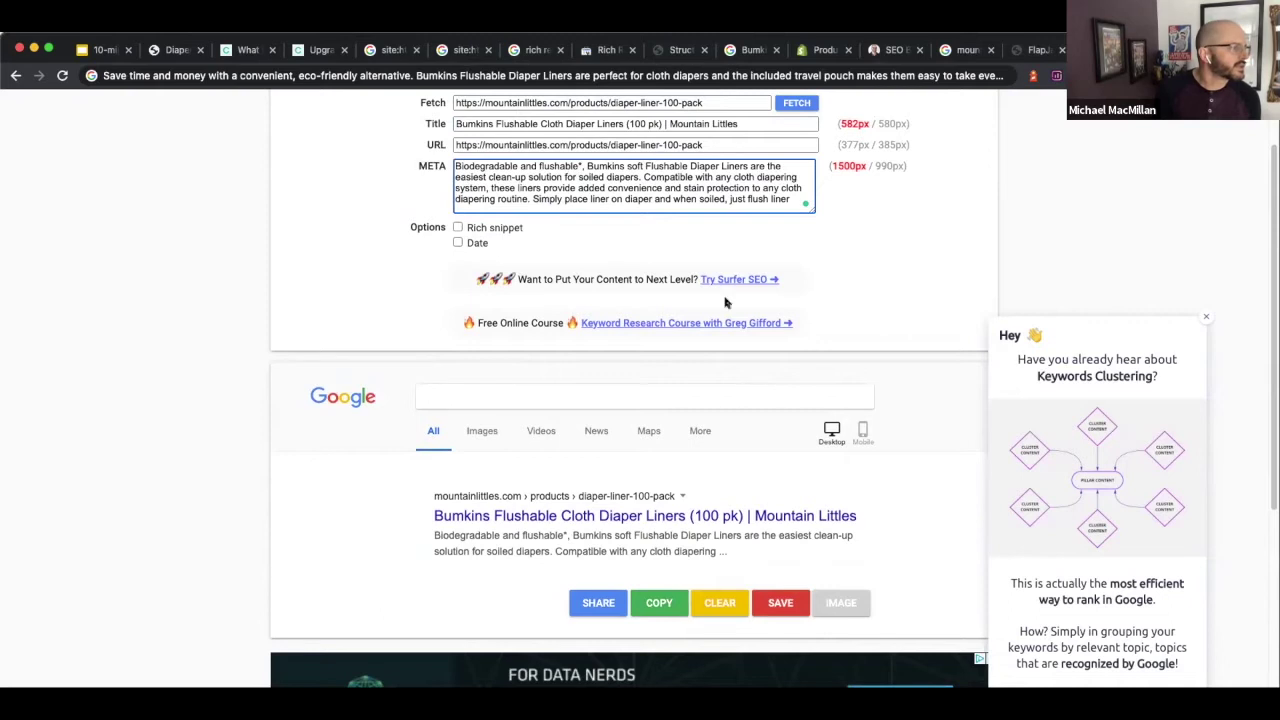
scroll(770, 329, down, 1)
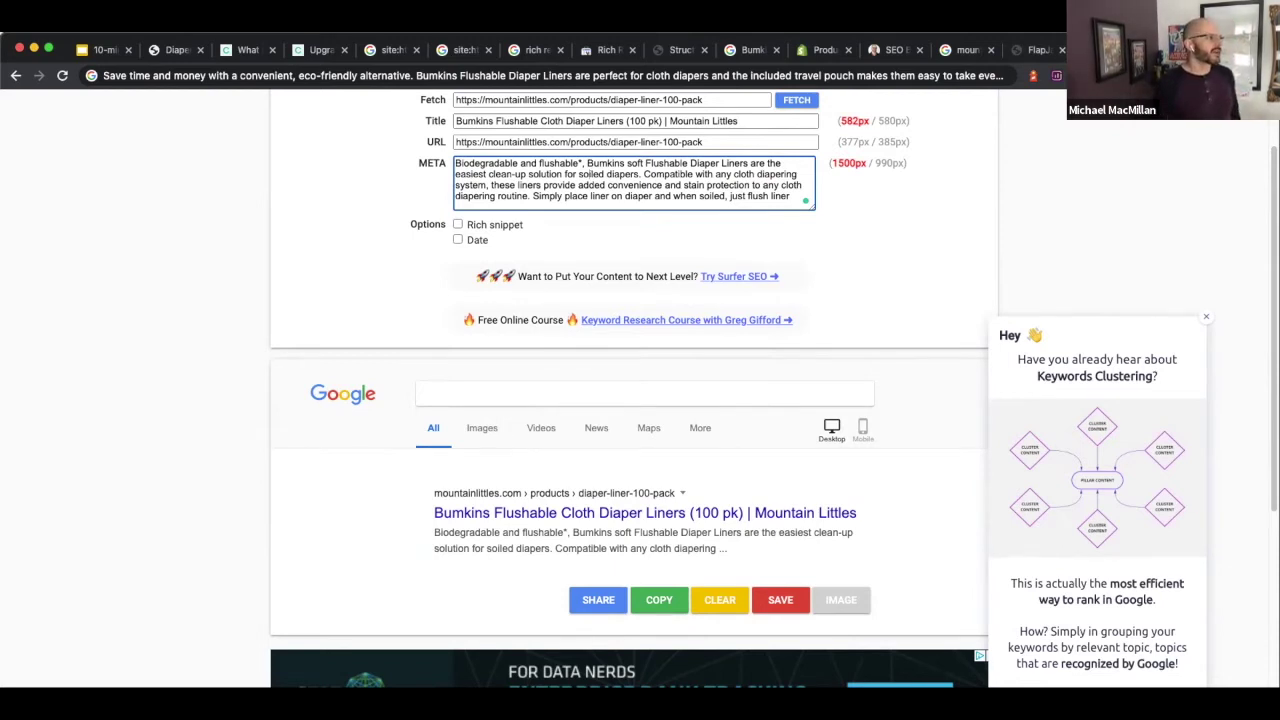
Switch to copy.ai and review the diaper liner product description and the generated meta description suggestions
click(240, 53)
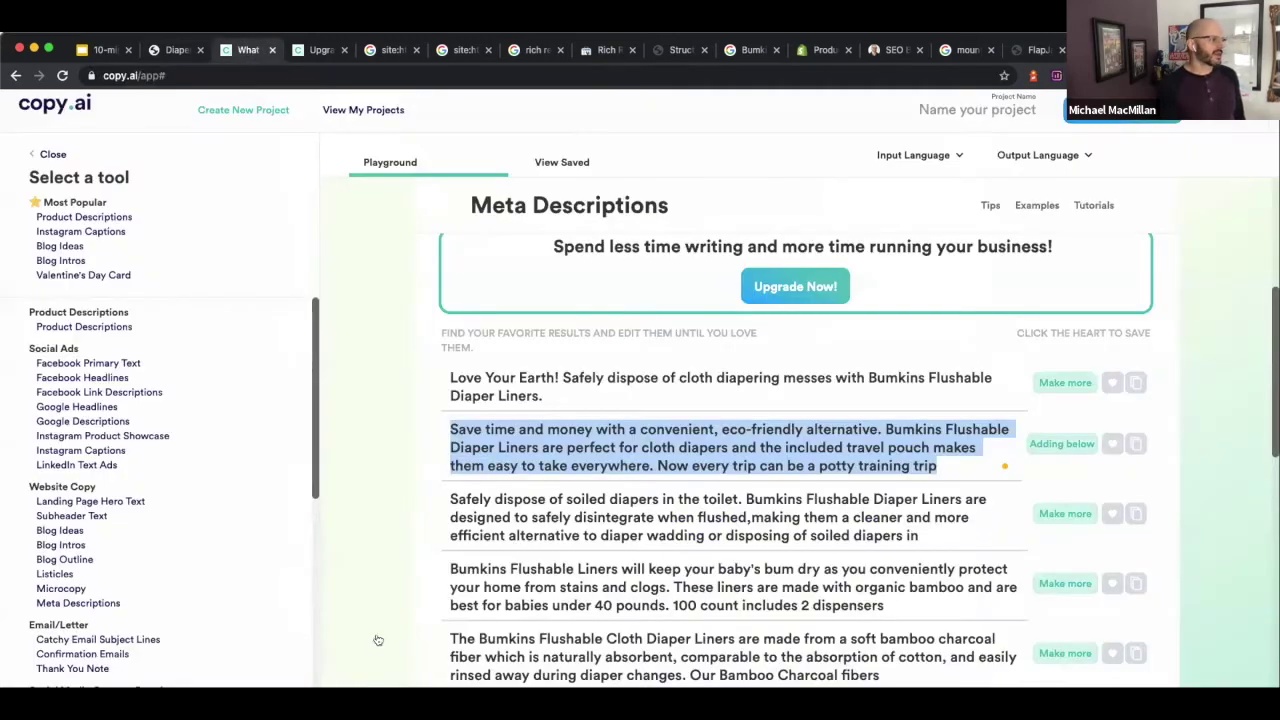
scroll(625, 320, up, 5)
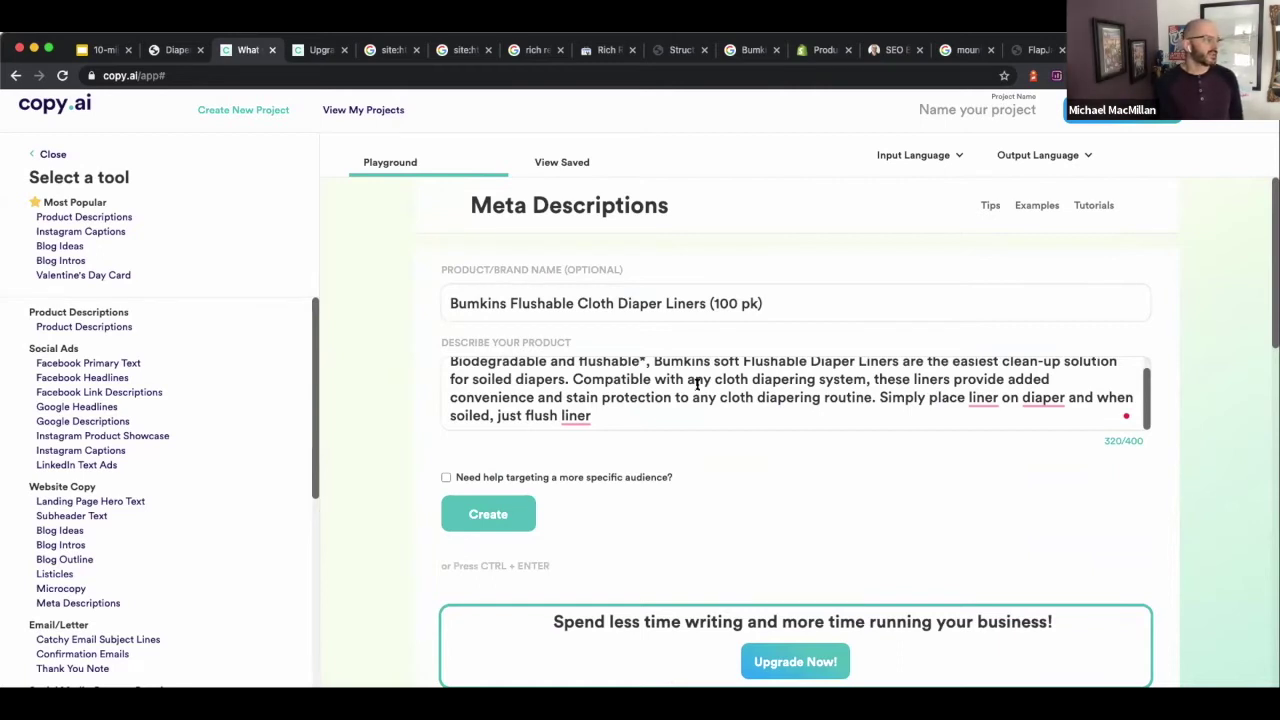
scroll(142, 444, down, 10)
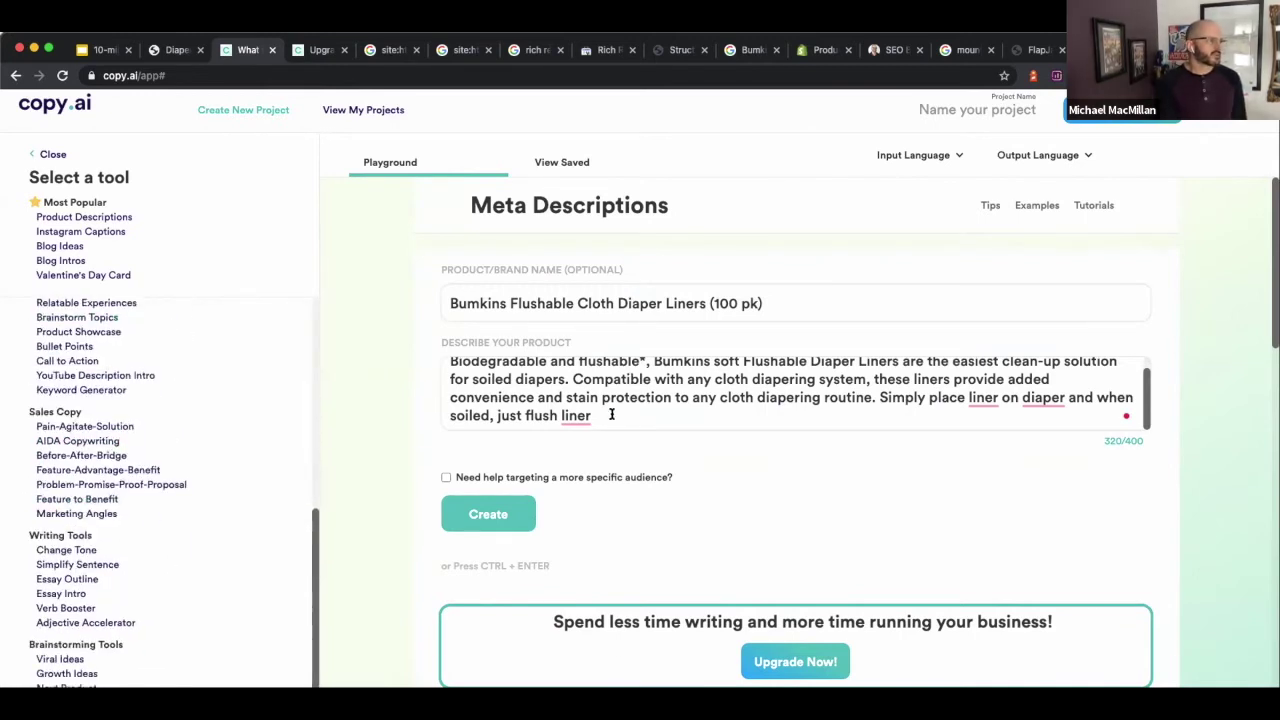
scroll(598, 395, up, 1)
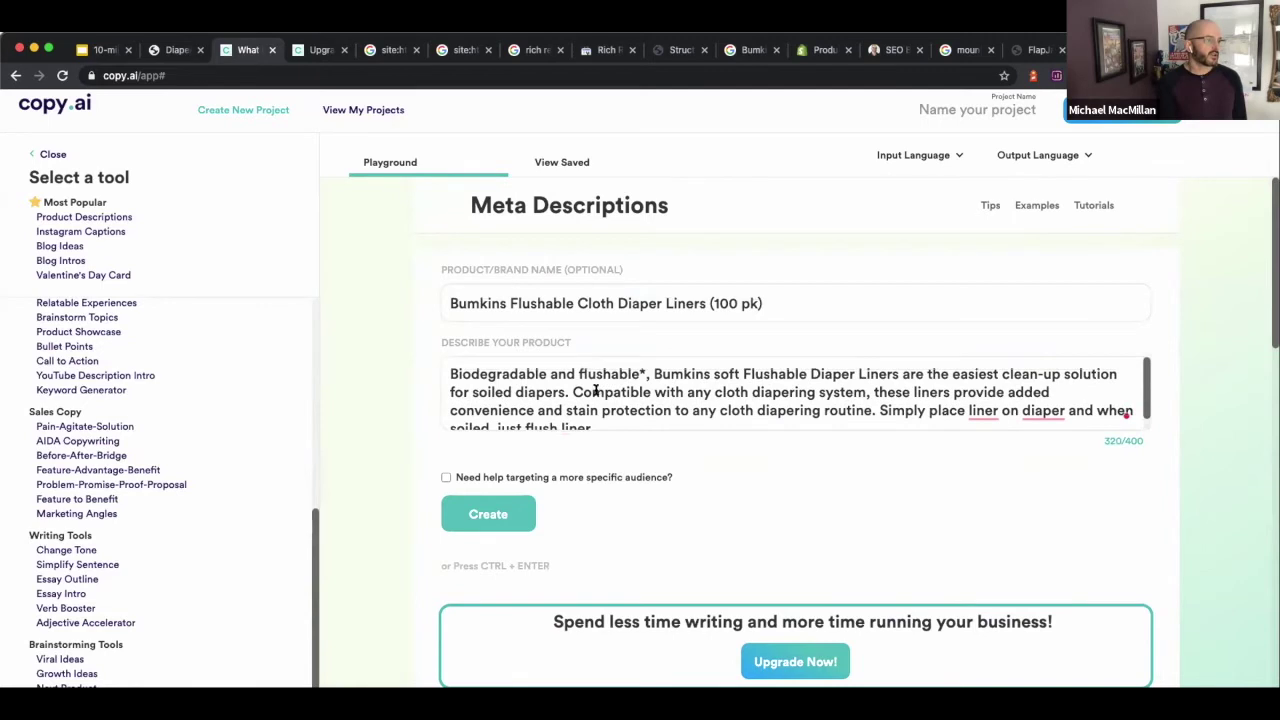
scroll(877, 375, down, 1)
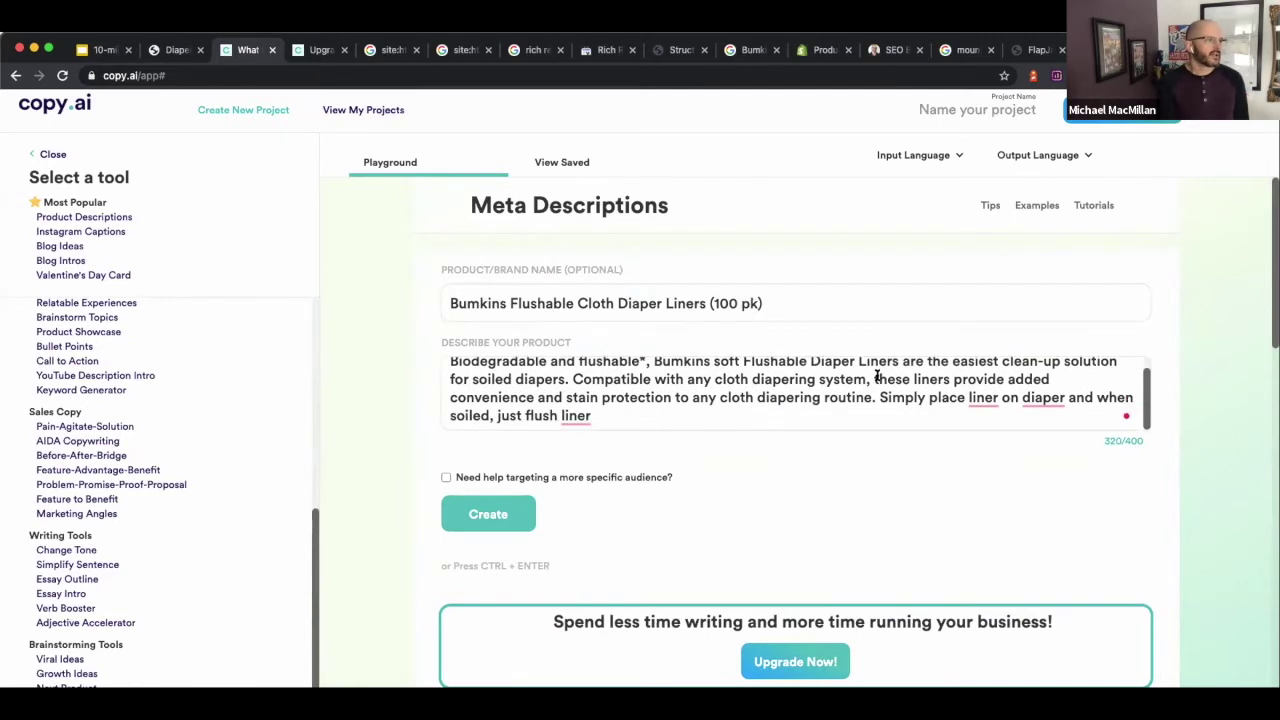
scroll(1212, 435, down, 5)
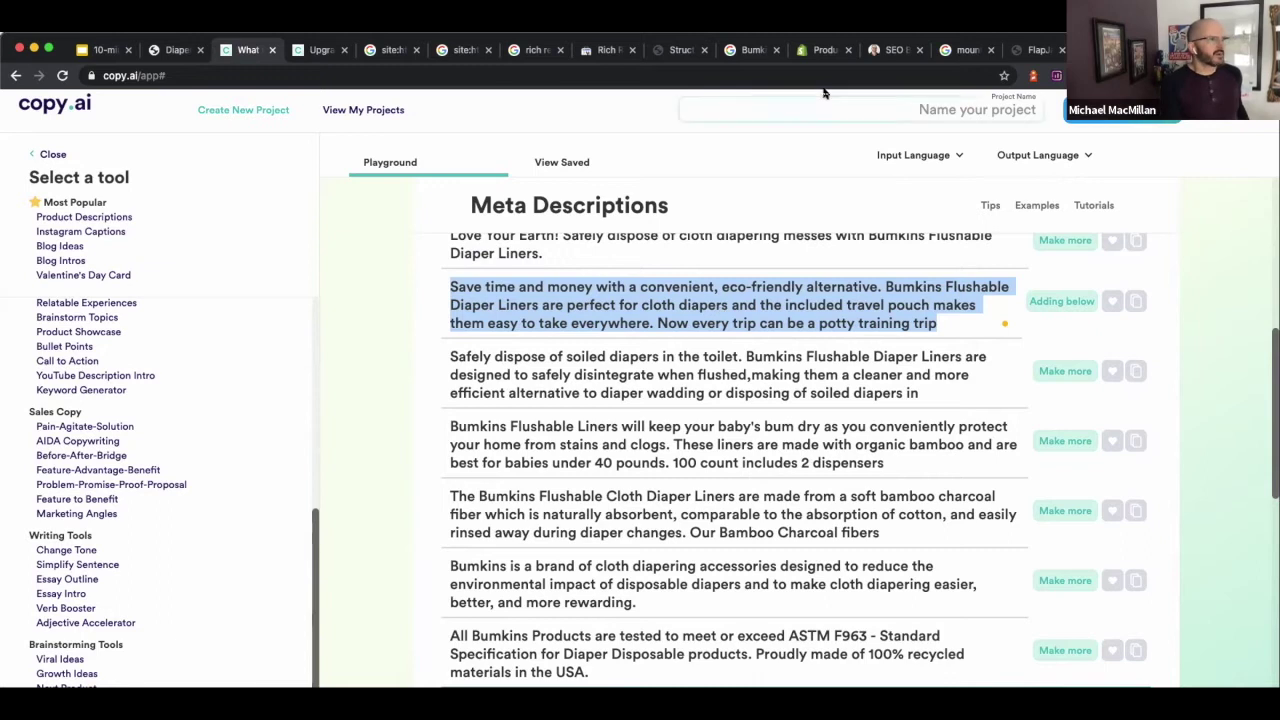
Set SERPsim's meta description to "Save time & money with a convenient, eco-friendly alternative. Bumkins Flushable Diaper Liners are perfect for cloth diapers & easy to take everywhere."
key(ctrl+Tab)
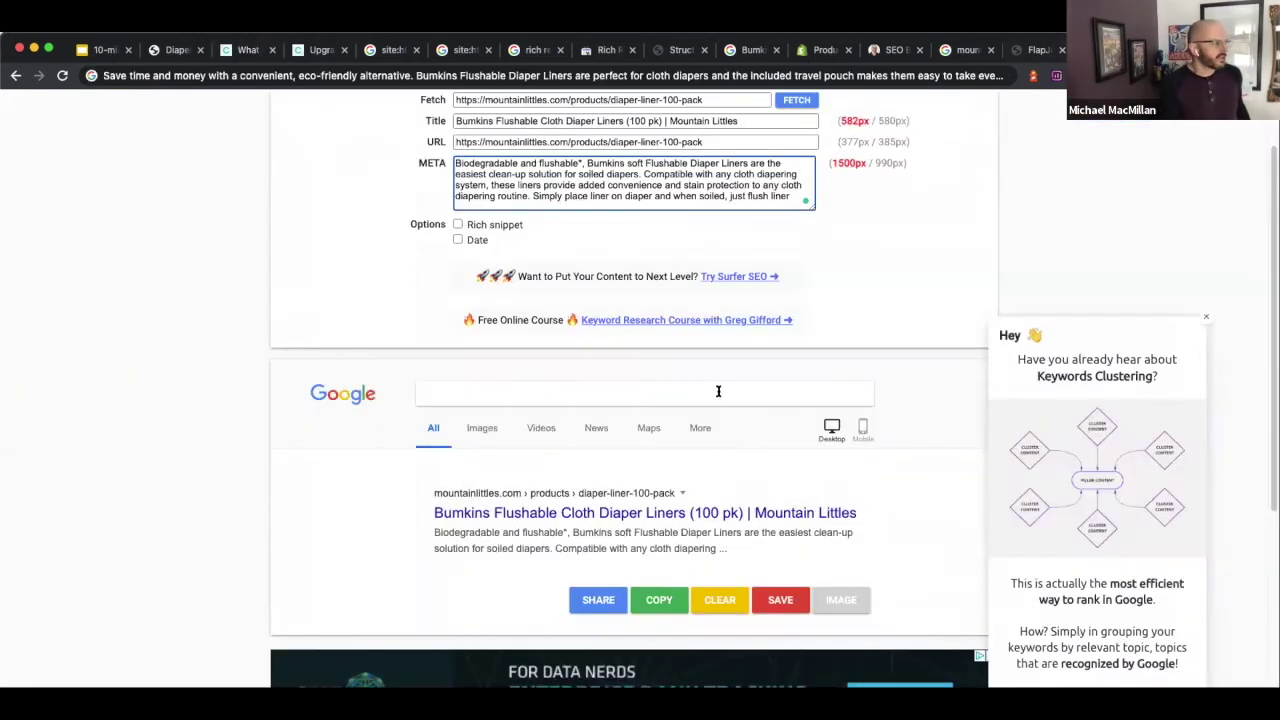
scroll(826, 300, down, 2)
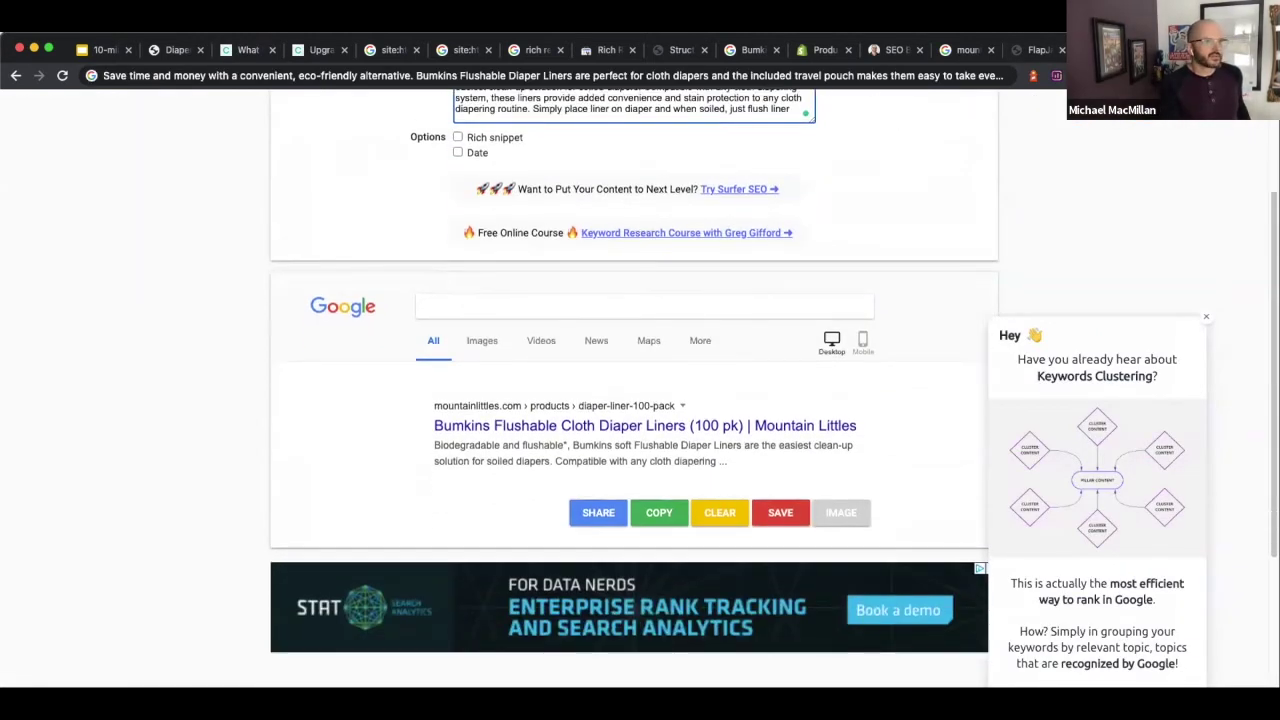
key(super+Tab)
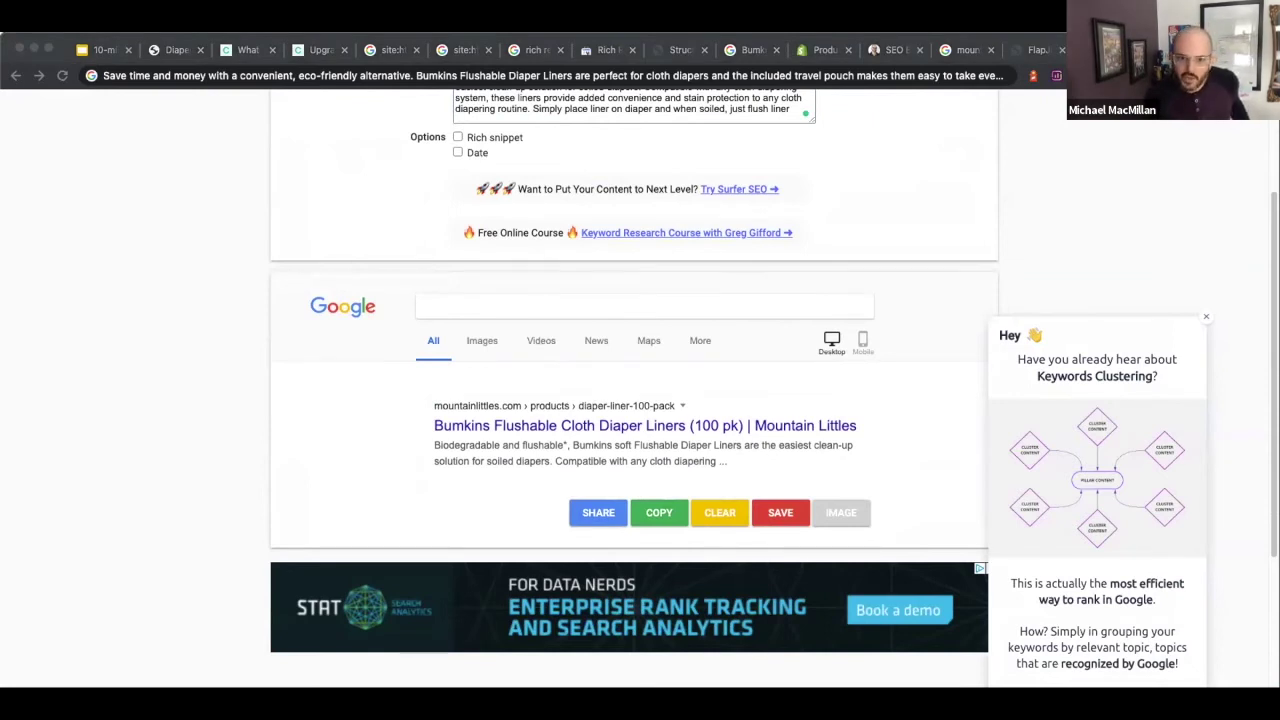
scroll(608, 216, up, 3)
click(608, 216)
key(super+a)
text(Save time & money with a convenient, eco-friendly alternative. Bumkins Flushable Diaper Liners are perfect for cloth diapers & easy to take everywhere)
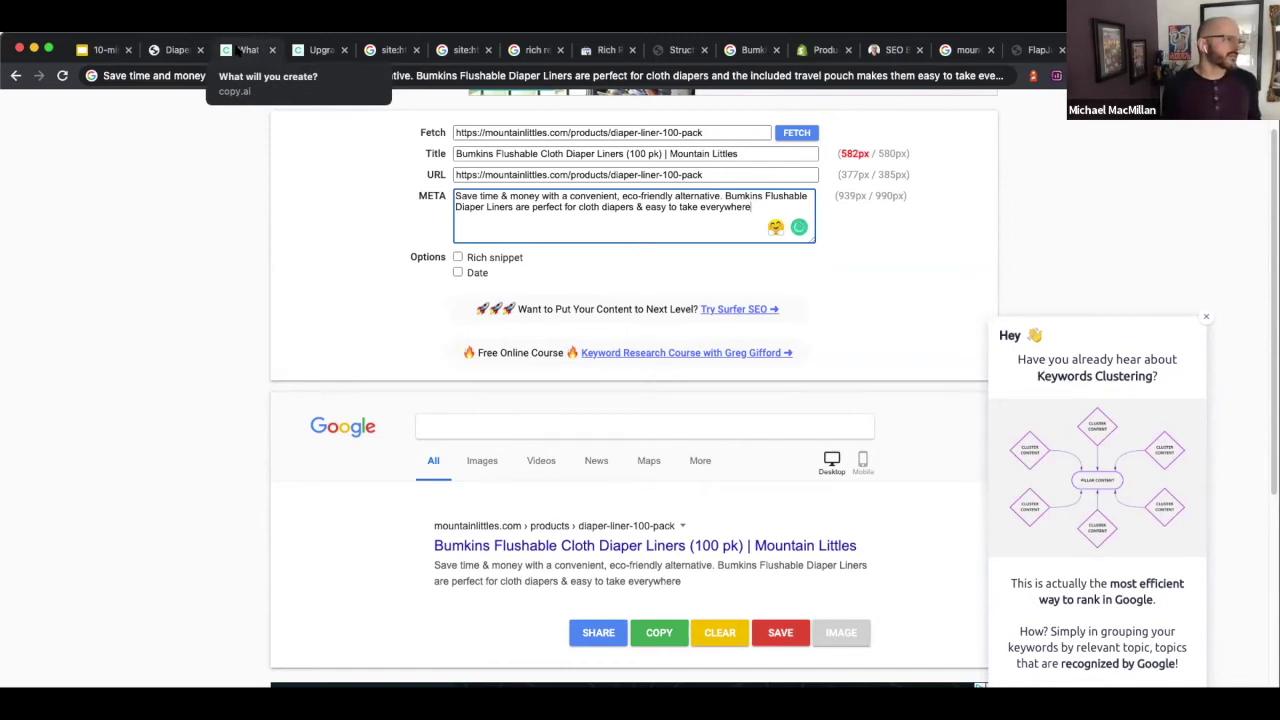
text(.)
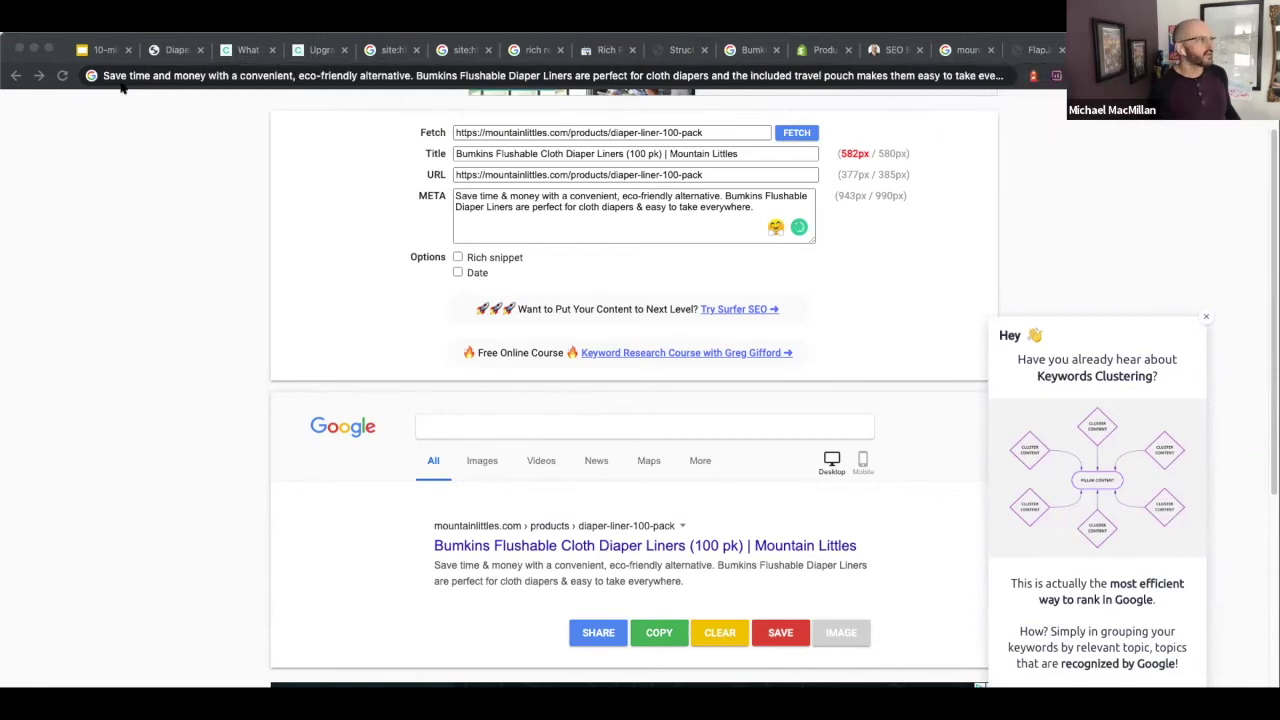
Search Google for "flushable diaper liners" and examine the keyword ideas and the review rating in Amazon's Bumkins listing
click(174, 50)
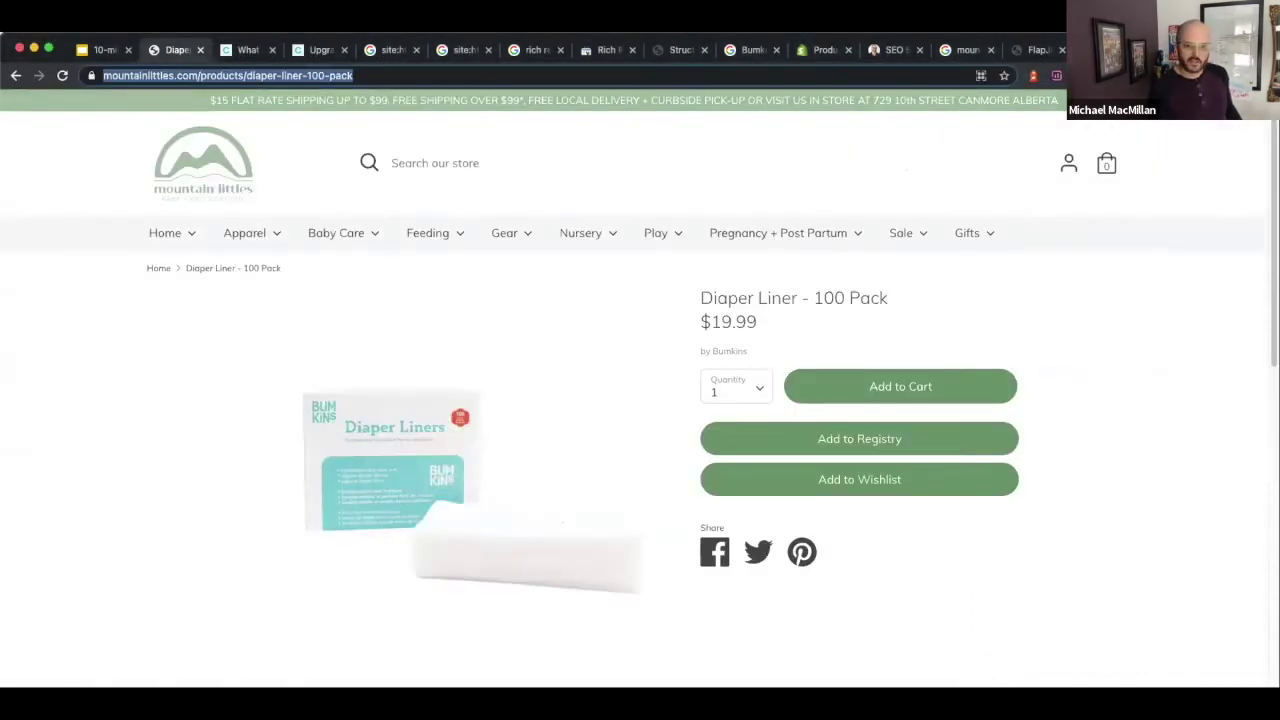
key(super+Tab)
key(super+Tab)
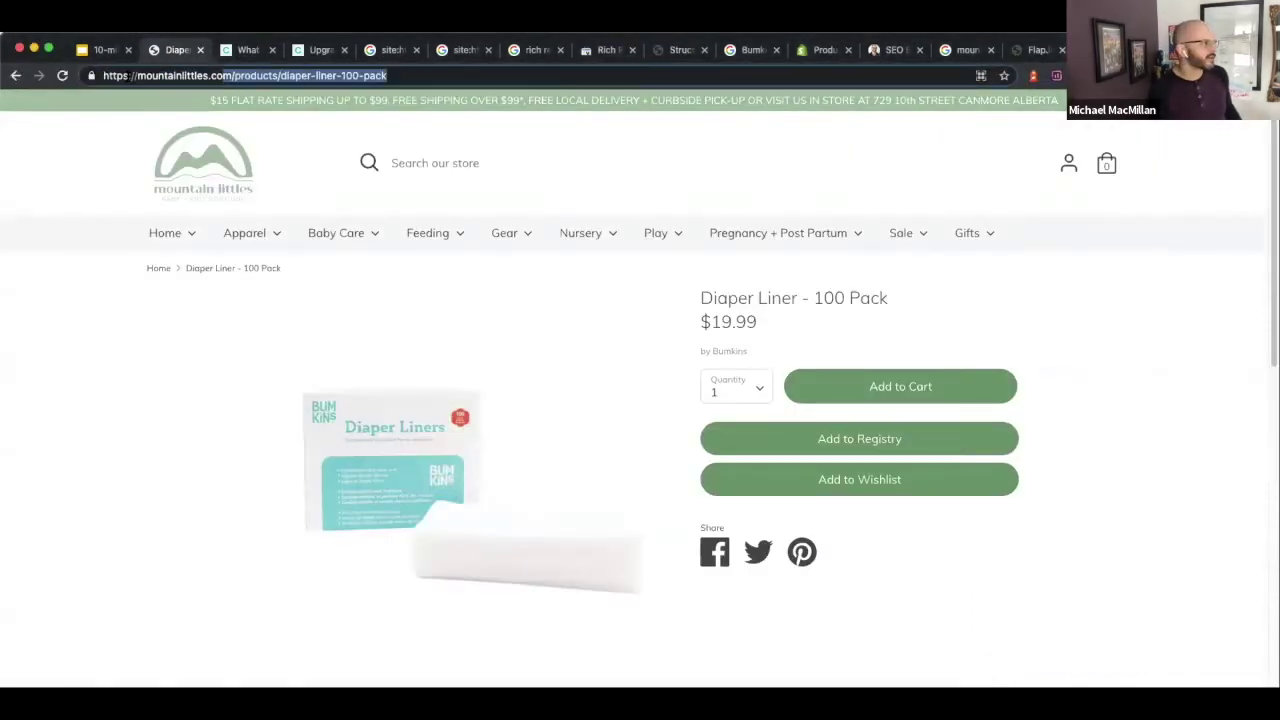
text(fush)
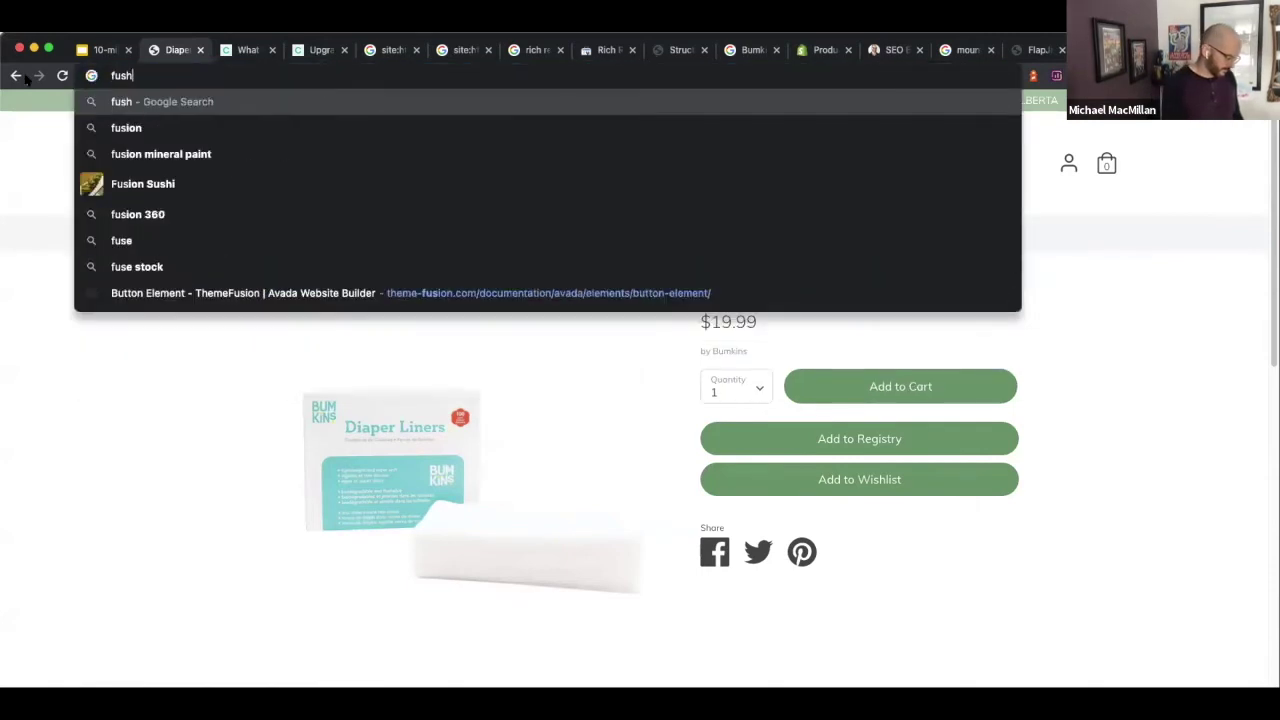
key(BackSpace)
text(shable)
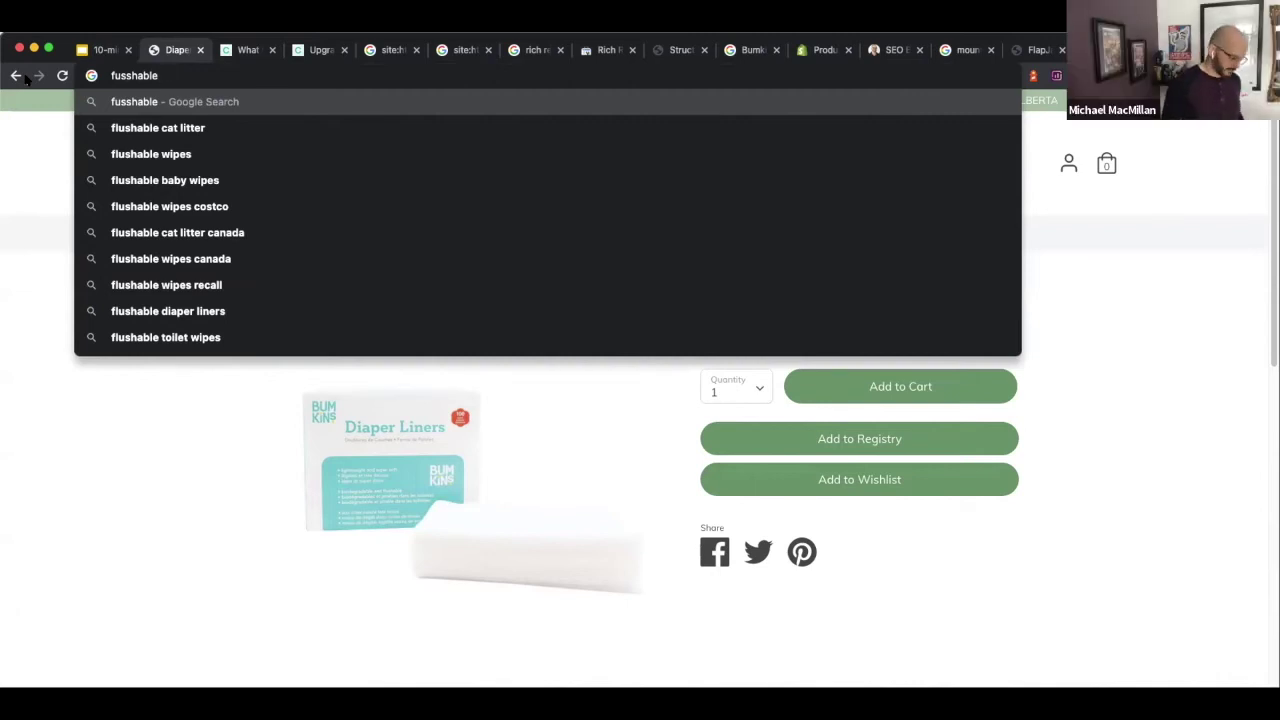
text(diaper)
key(Down)
key(Return)
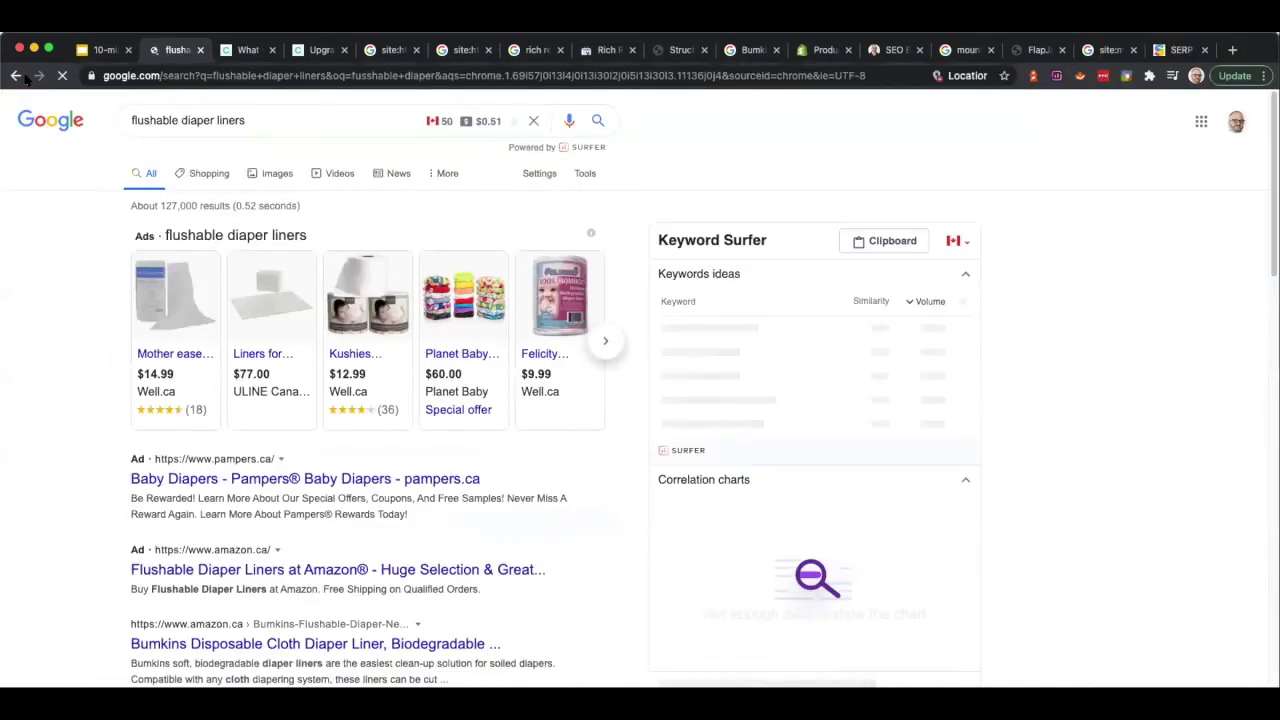
scroll(780, 380, down, 3)
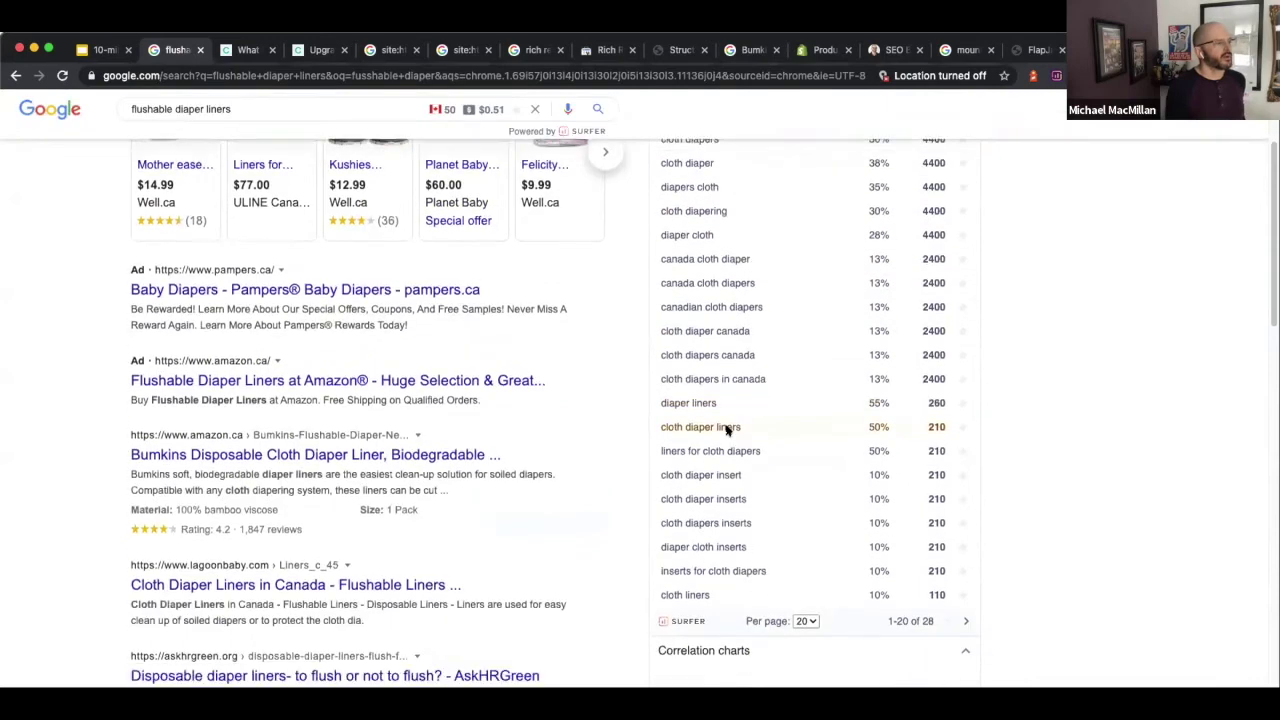
scroll(727, 428, down, 1)
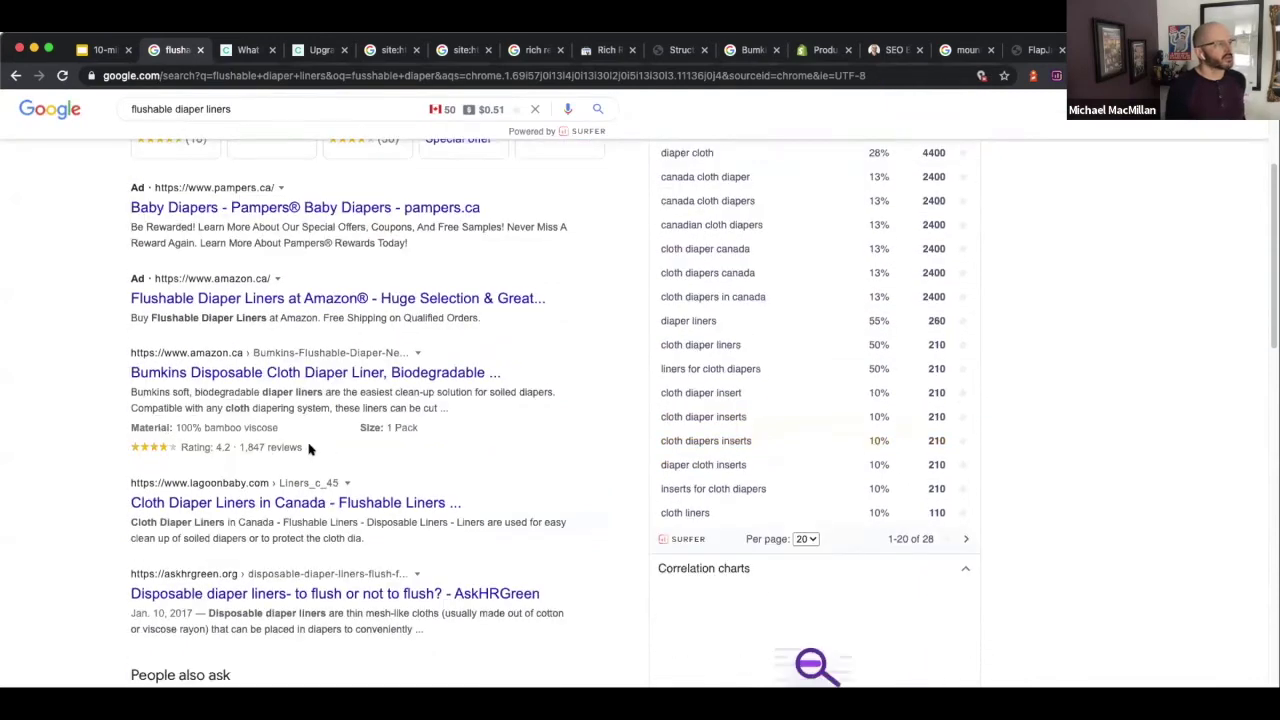
drag(308, 449, 100, 449)
scroll(264, 463, down, 1)
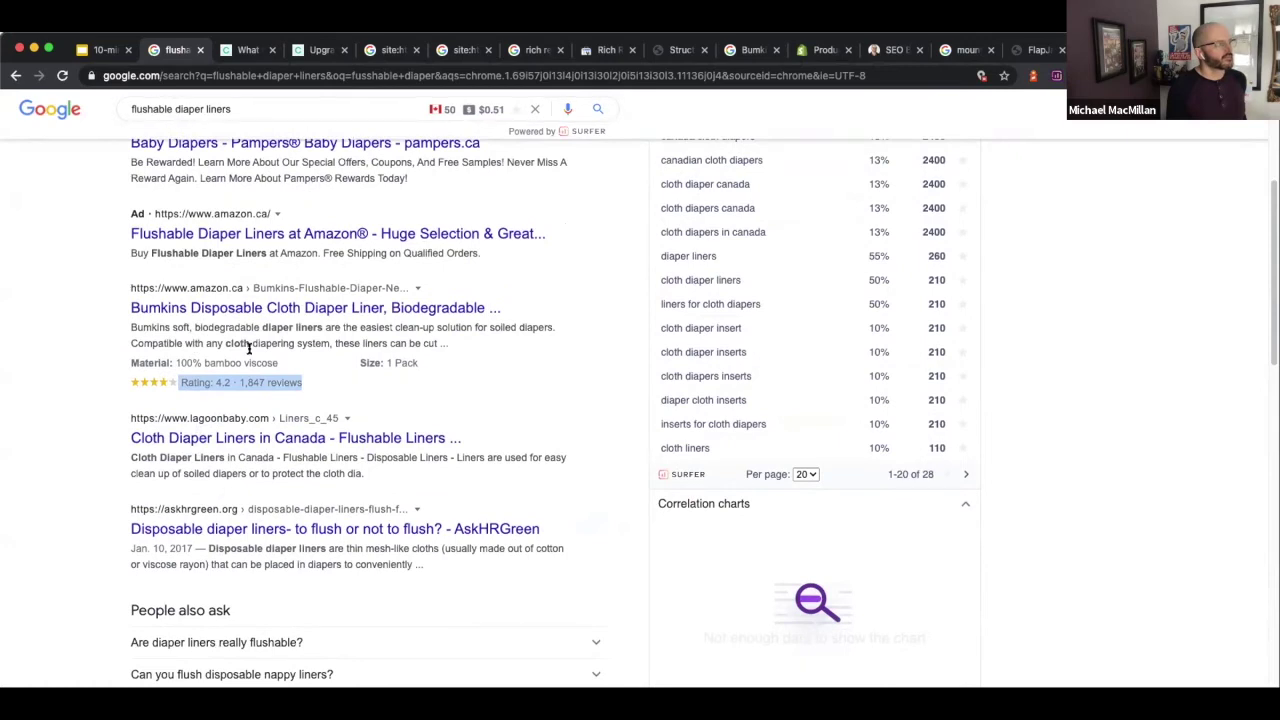
Search Google for "bumkins flushable diaper liners" and examine the ratings, prices and stock details shown in competitors' listings
click(142, 105)
click(133, 108)
text(bumpokins)
key(Return)
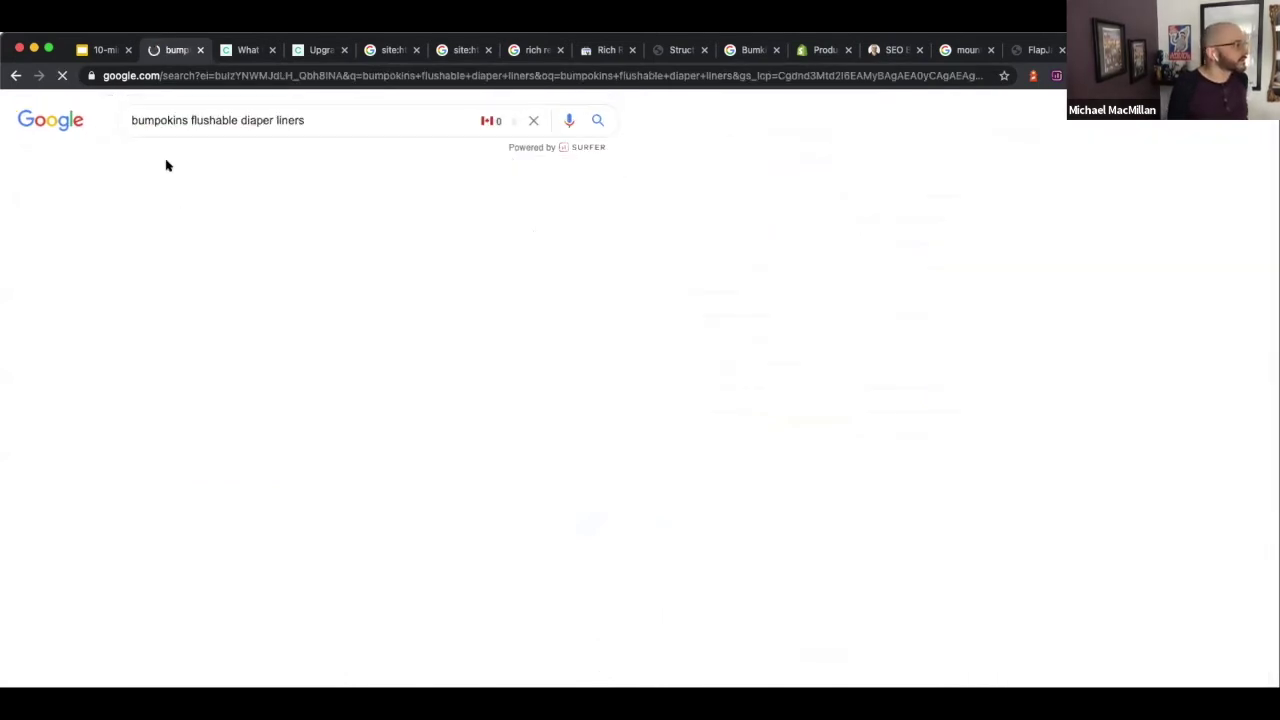
click(345, 241)
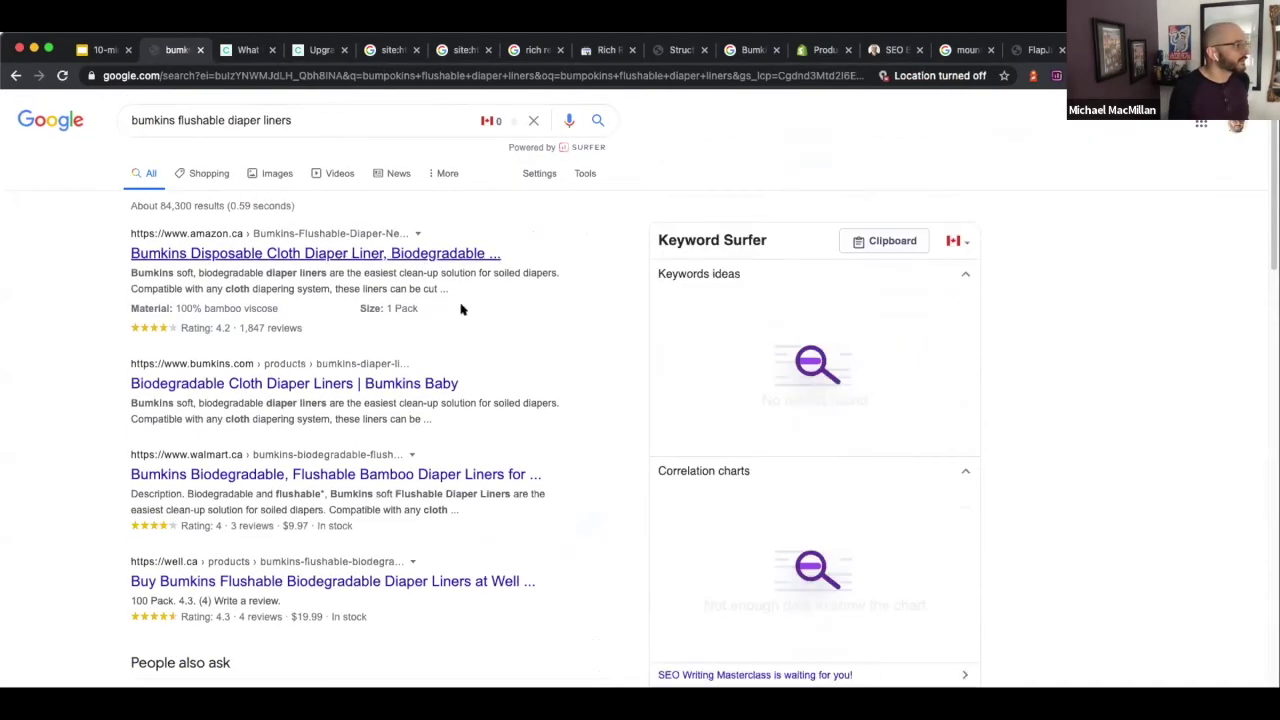
scroll(461, 309, down, 1)
drag(315, 318, 136, 310)
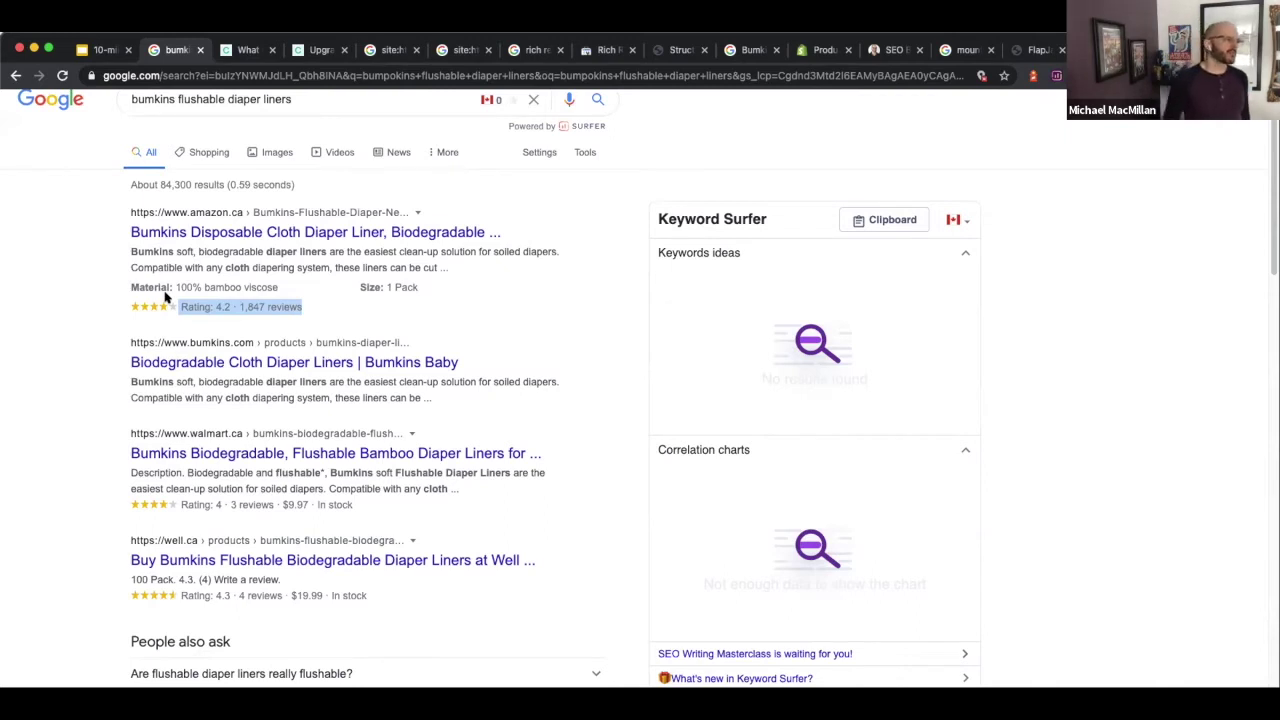
scroll(167, 296, down, 2)
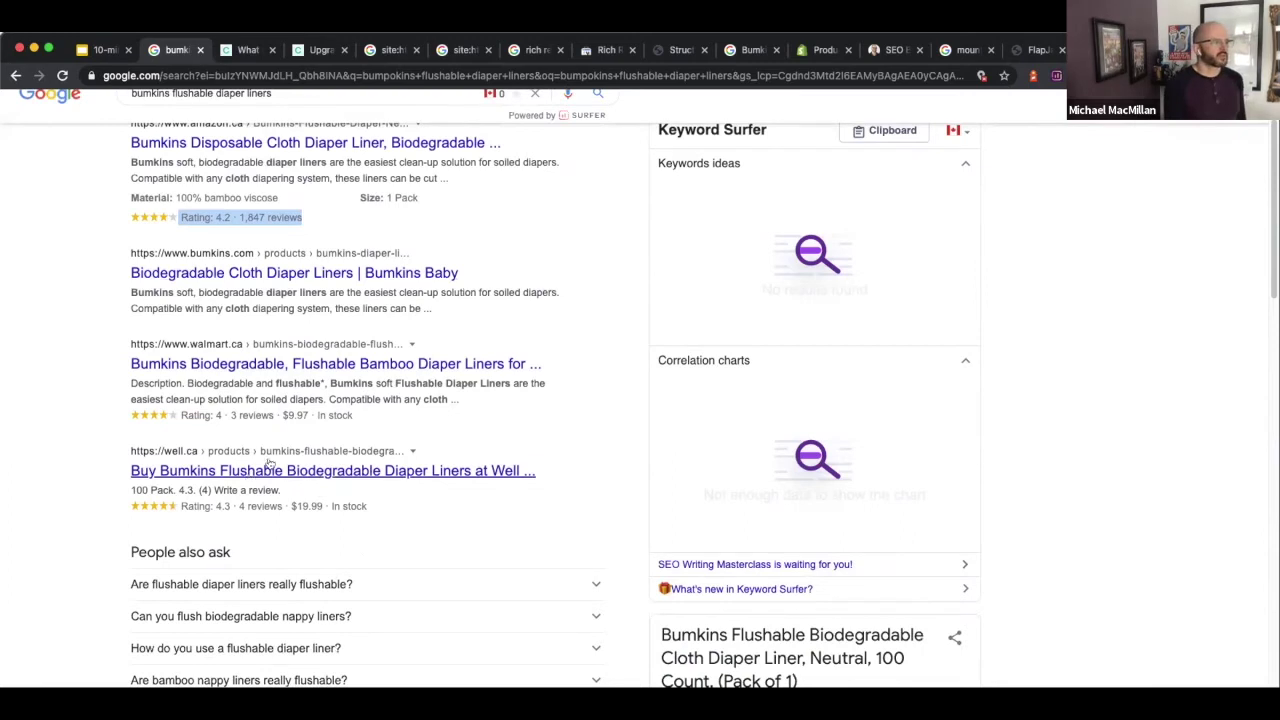
scroll(434, 462, down, 5)
scroll(434, 462, down, 10)
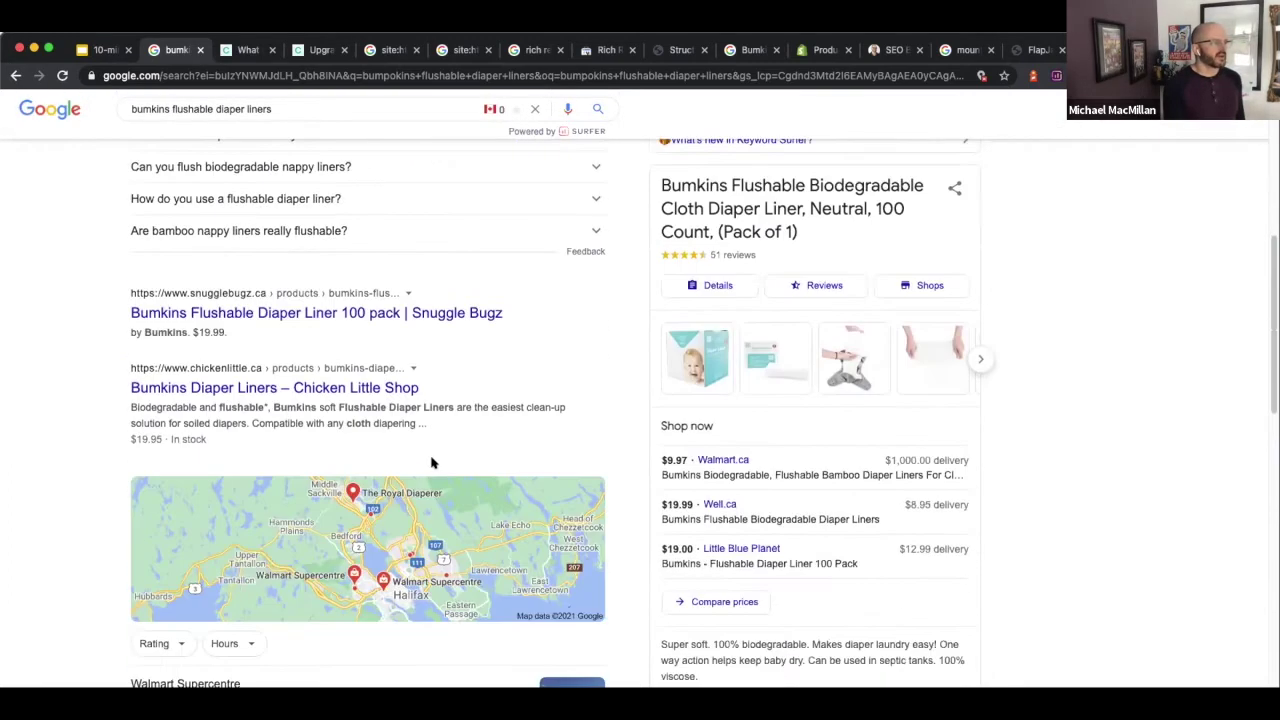
scroll(432, 462, down, 16)
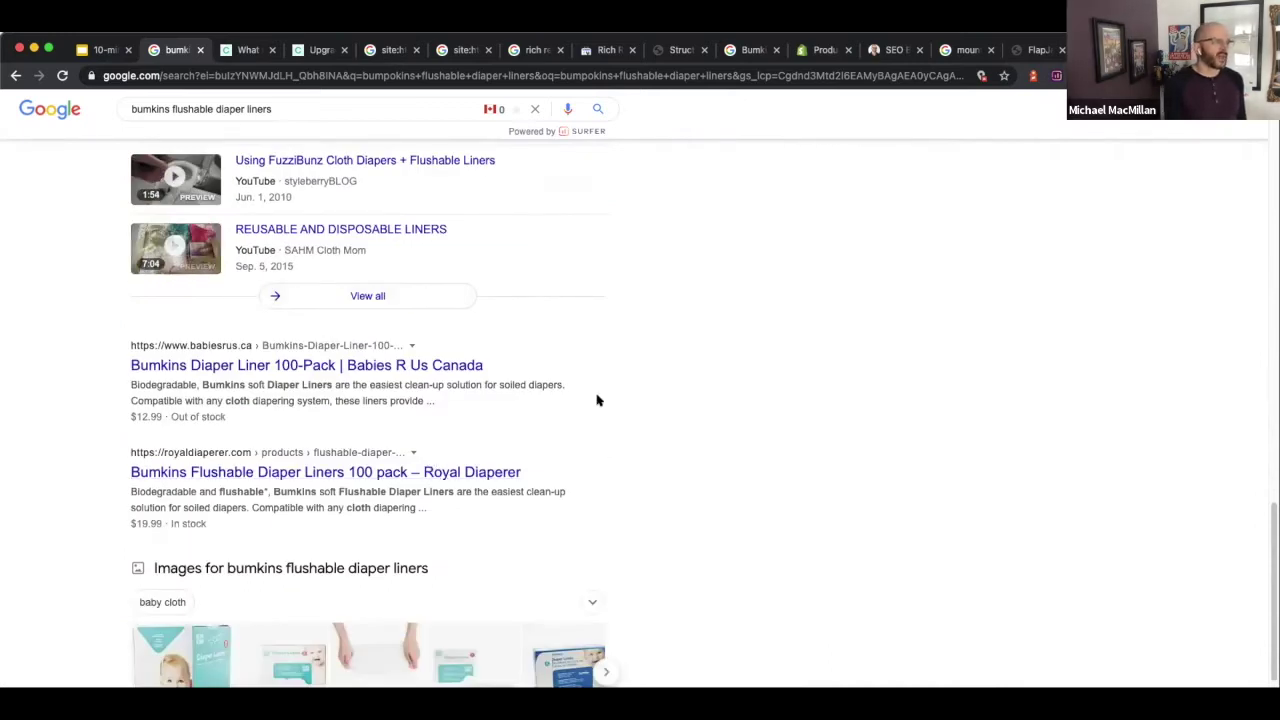
scroll(599, 402, up, 16)
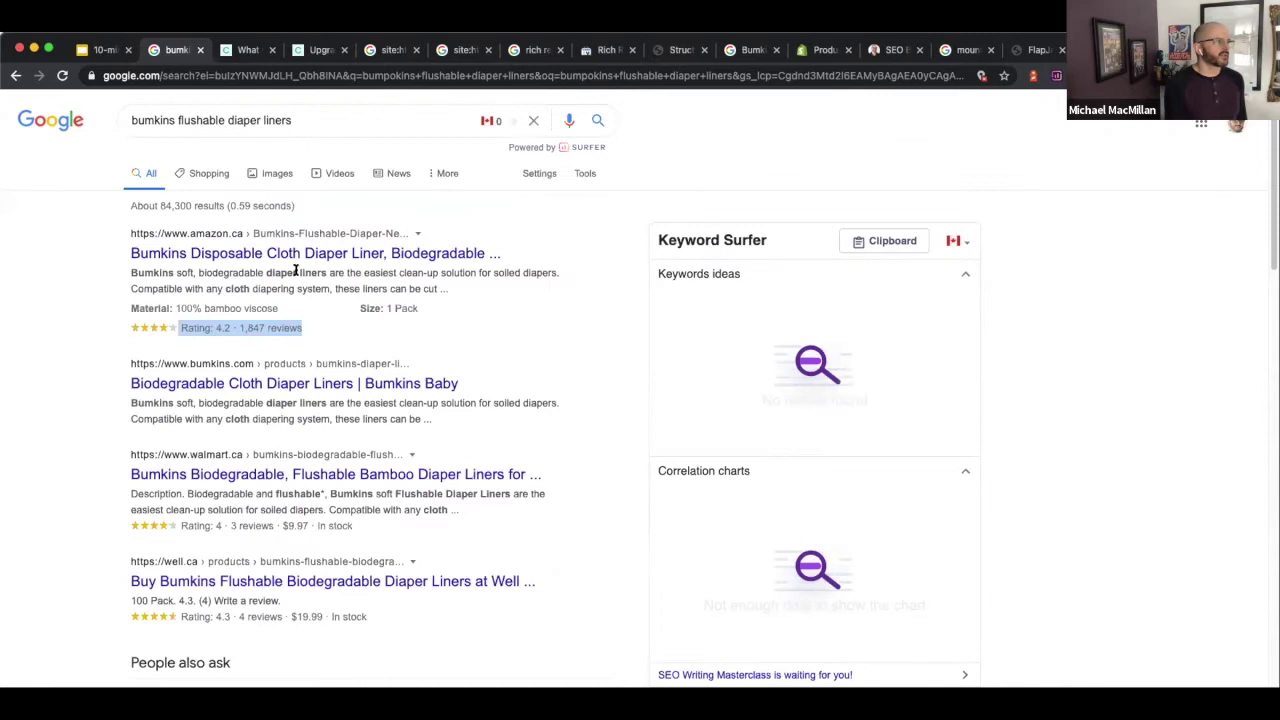